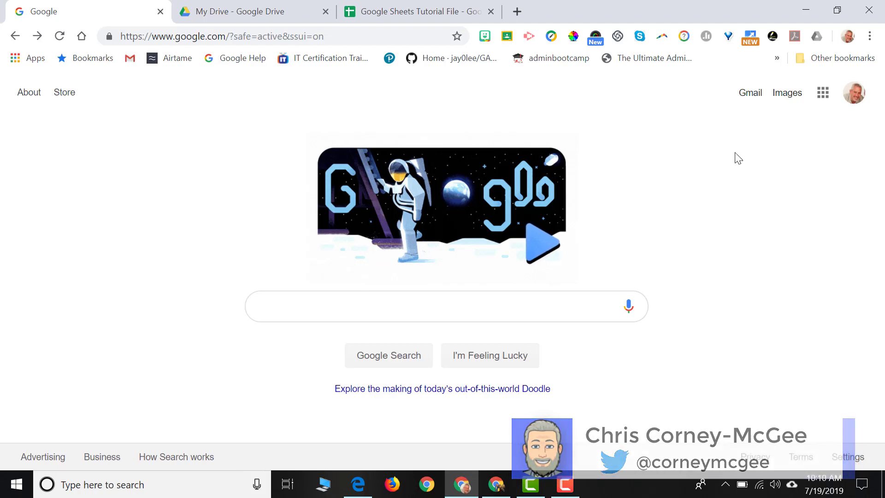
- Launch Google Sheets from the Google apps grid and browse its templates and recent files
{"action": "left_click", "coordinate": [824, 94]}
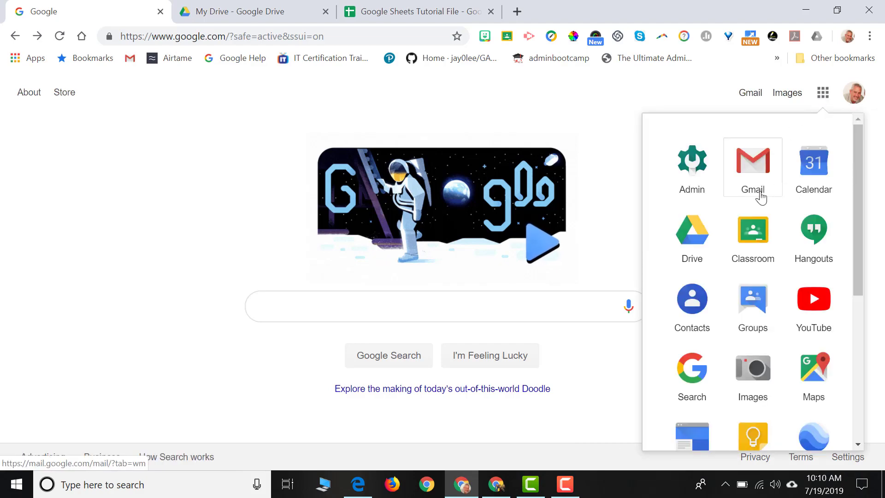
{"action": "scroll", "coordinate": [758, 197], "scroll_direction": "down", "scroll_amount": 6}
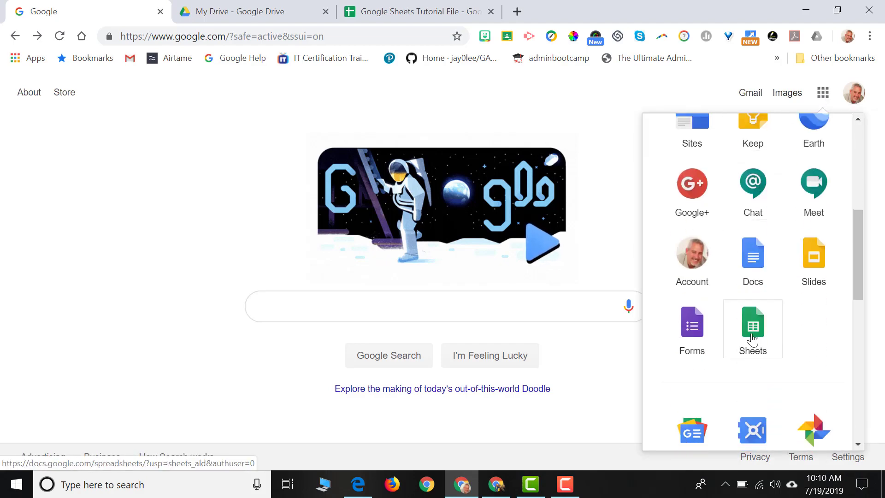
{"action": "left_click", "coordinate": [753, 340]}
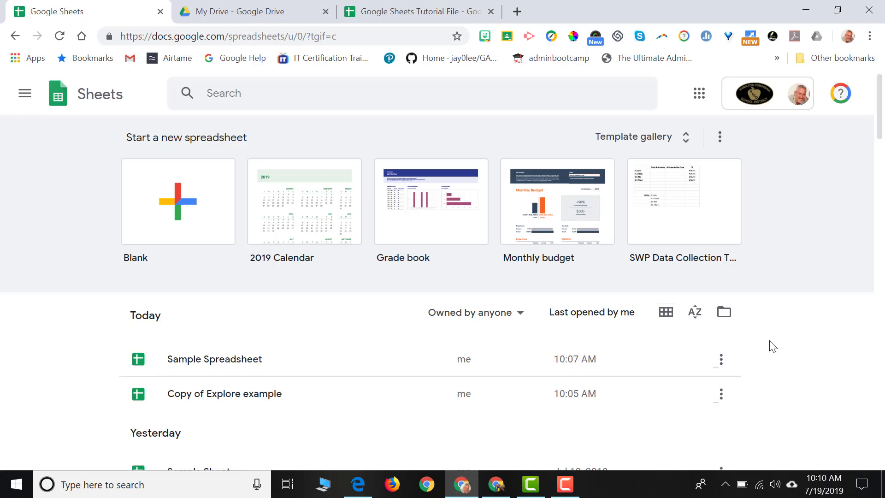
{"action": "scroll", "coordinate": [254, 369], "scroll_direction": "down", "scroll_amount": 5}
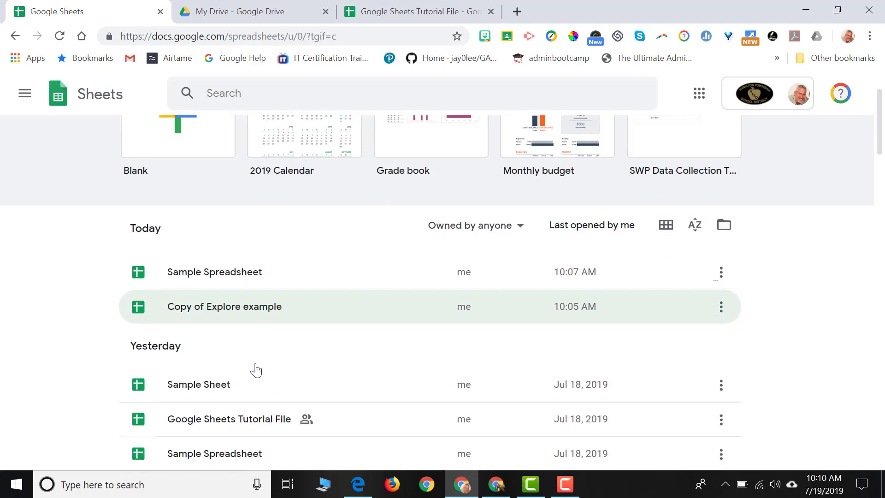
{"action": "scroll", "coordinate": [277, 342], "scroll_direction": "up", "scroll_amount": 5}
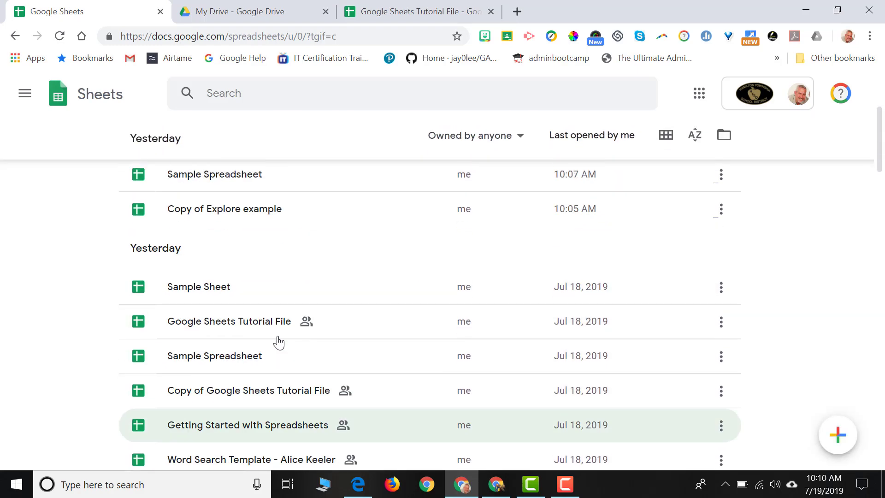
{"action": "scroll", "coordinate": [278, 342], "scroll_direction": "up", "scroll_amount": 2}
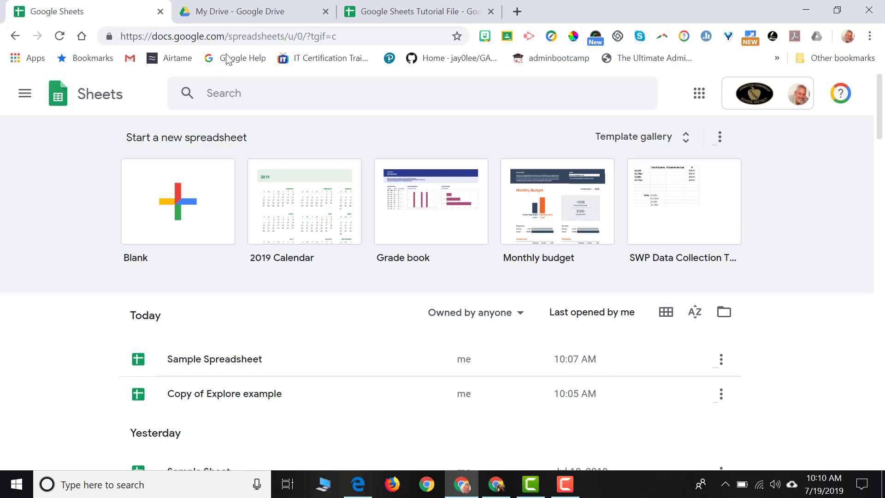
- In the Drive tab, start a blank Google Sheets spreadsheet from the New menu
{"action": "left_click", "coordinate": [238, 17]}
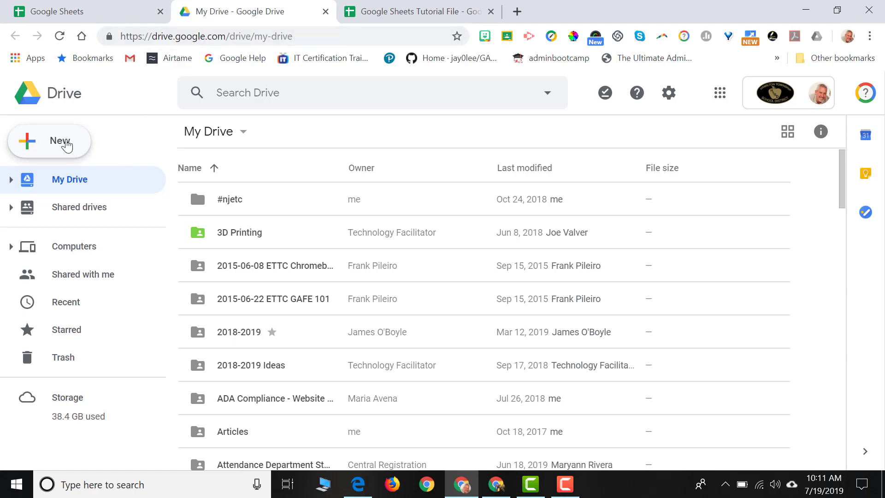
{"action": "left_click", "coordinate": [67, 144]}
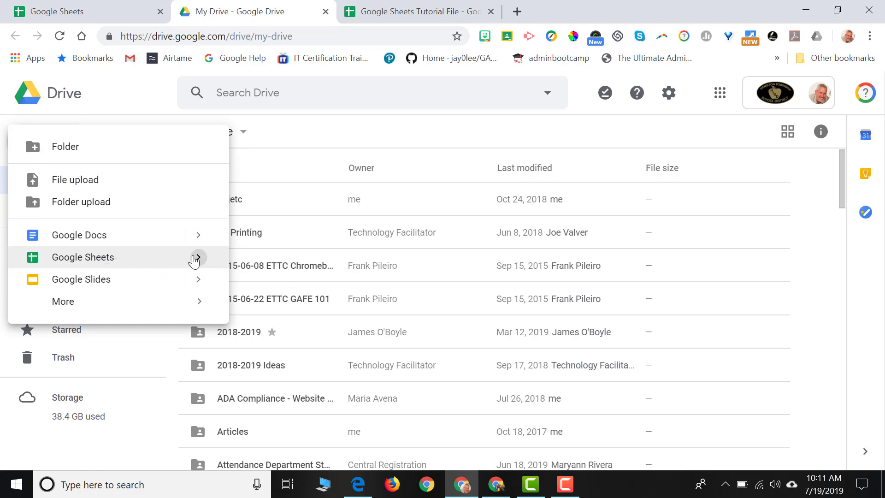
{"action": "left_click", "coordinate": [194, 260]}
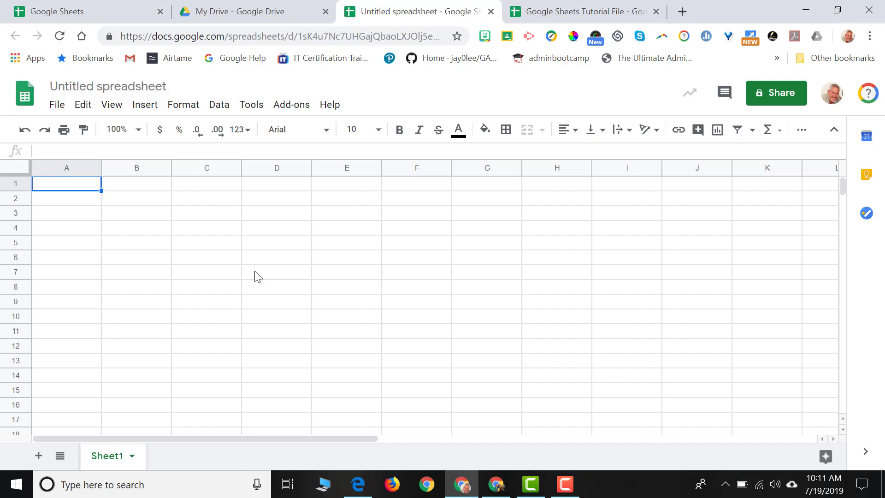
- Change the 'Untitled spreadsheet' title to 'Sample Sheet'
{"action": "left_click", "coordinate": [131, 86]}
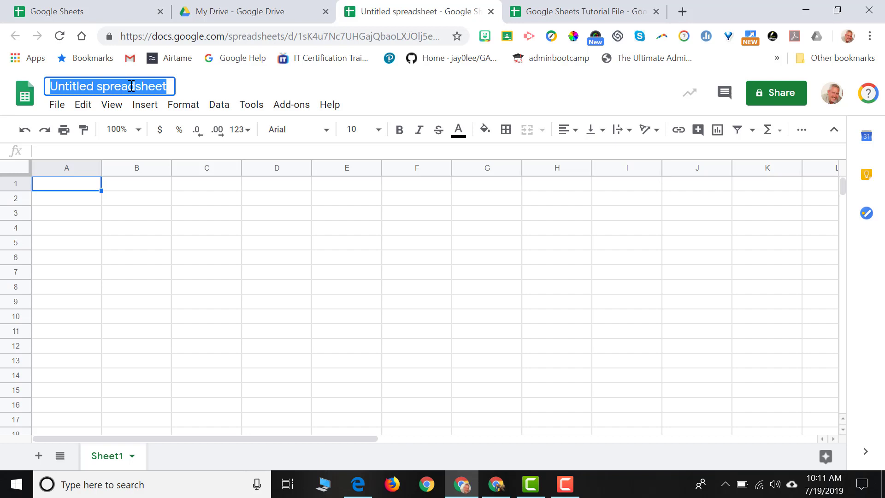
{"action": "type", "text": "Sample "}
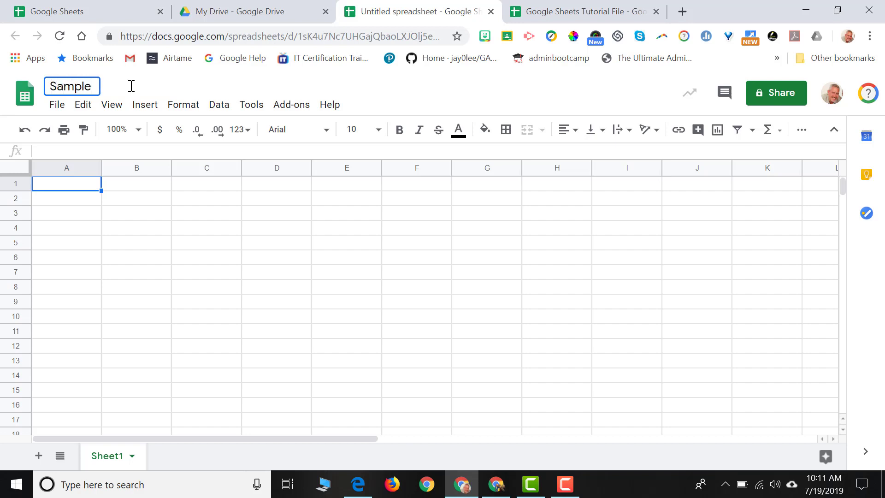
{"action": "type", "text": "Sheet"}
{"action": "key", "text": "Return"}
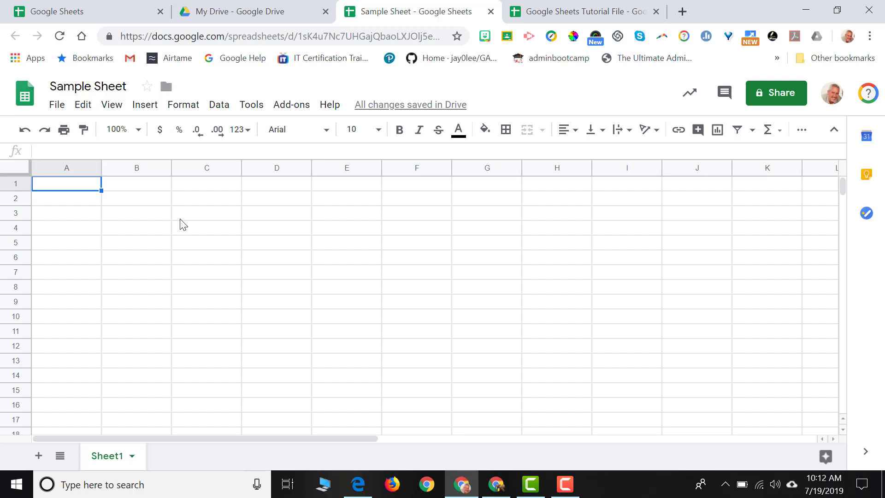
- Enter the text 'C4' in cell C4 and give that cell a yellow fill
{"action": "left_click", "coordinate": [203, 231]}
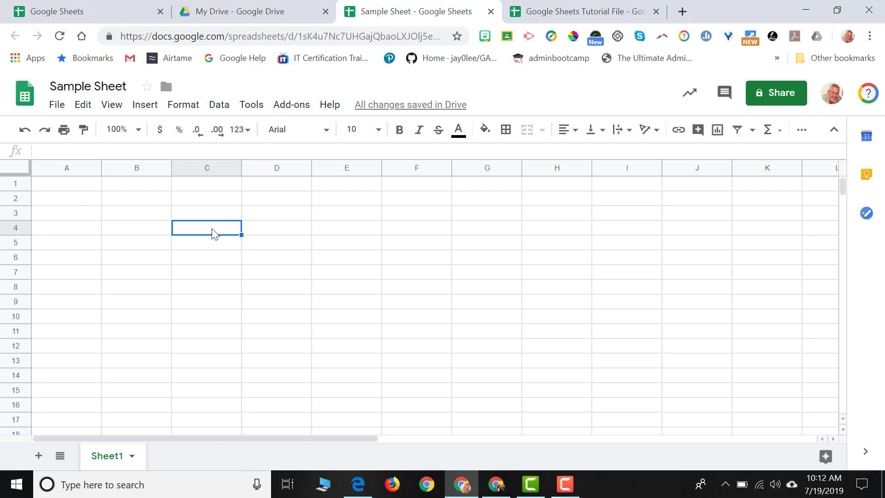
{"action": "type", "text": "C4"}
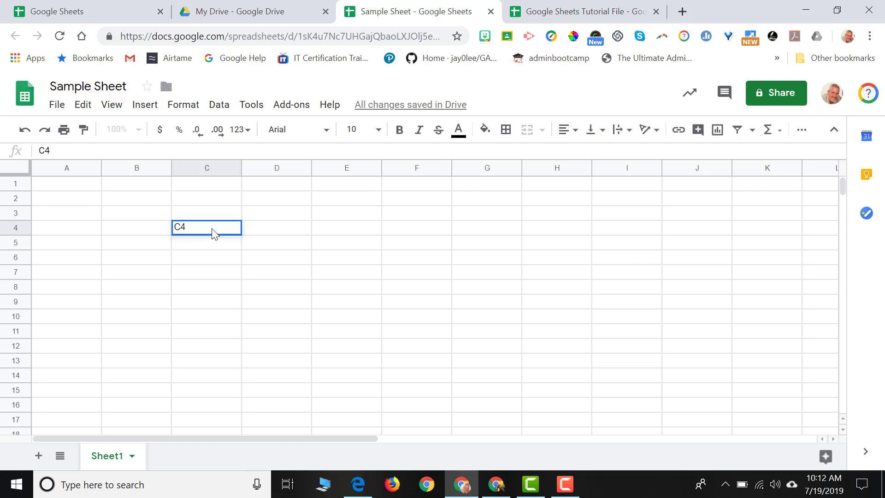
{"action": "left_click", "coordinate": [484, 135]}
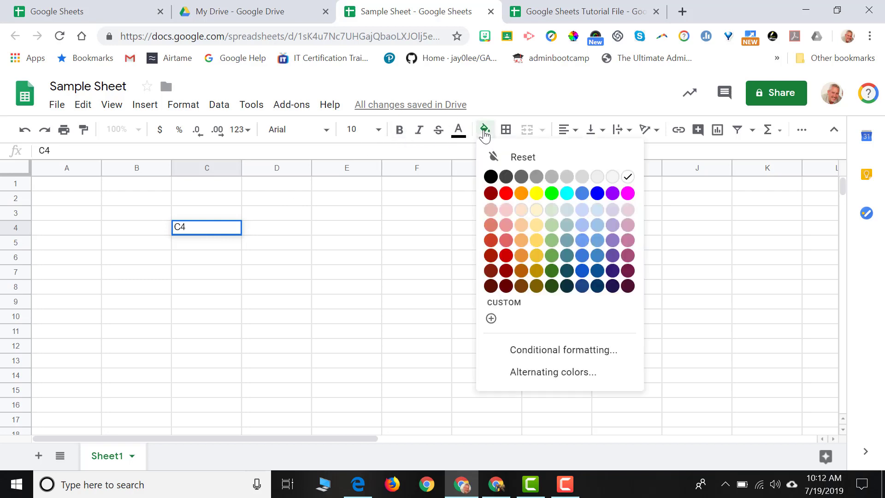
{"action": "left_click", "coordinate": [536, 193]}
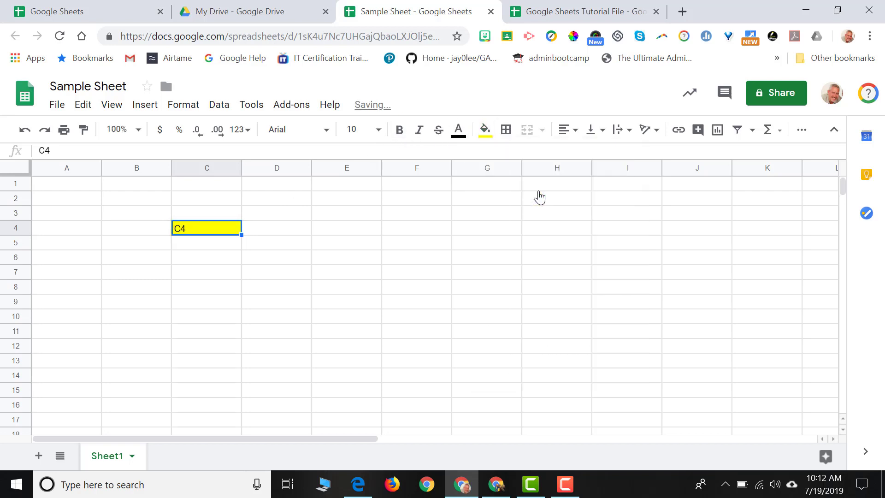
{"action": "left_click", "coordinate": [223, 244]}
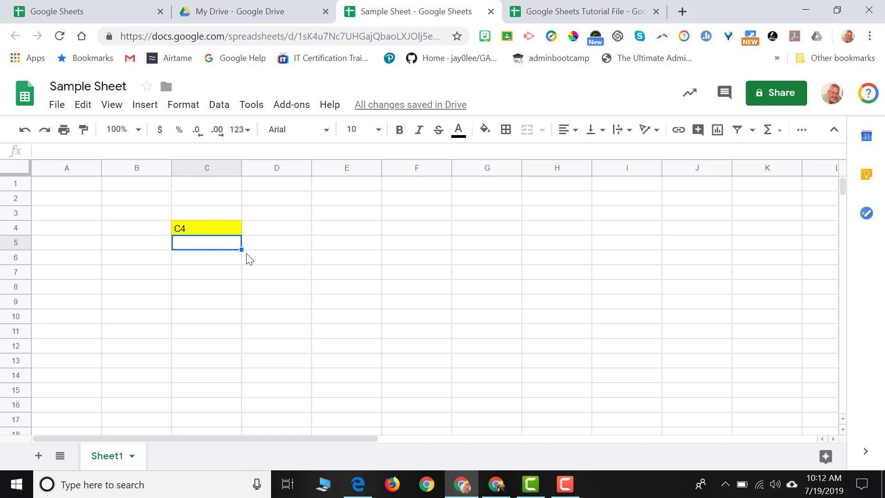
{"action": "left_click", "coordinate": [360, 306]}
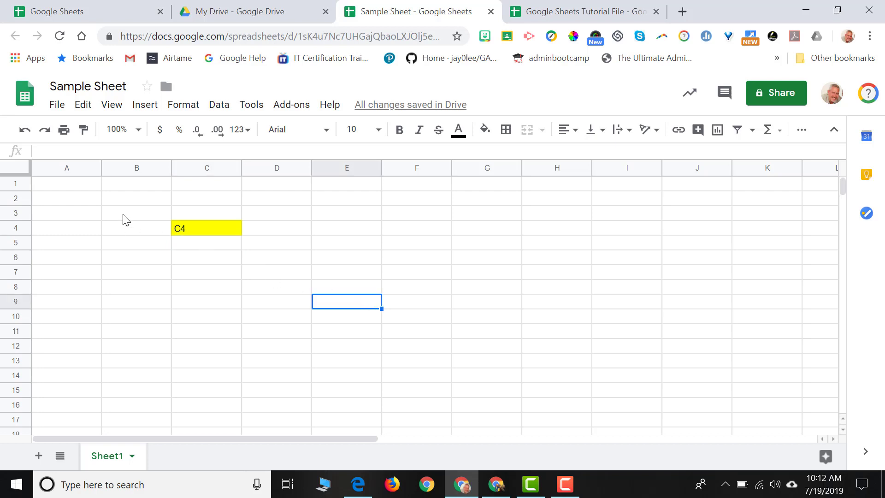
{"action": "left_click", "coordinate": [79, 185]}
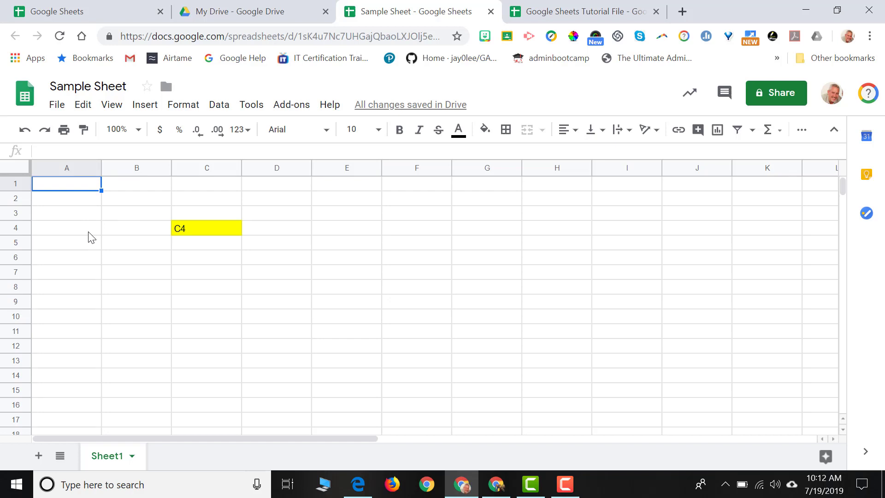
- Fill range B6:E6 bright green and type the label 'B6:E6' into B6
{"action": "key", "text": "Right"}
{"action": "key", "text": "Right"}
{"action": "key", "text": "Right"}
{"action": "key", "text": "Down"}
{"action": "key", "text": "Down"}
{"action": "key", "text": "Down"}
{"action": "key", "text": "Down"}
{"action": "key", "text": "Down"}
{"action": "key", "text": "Down"}
{"action": "key", "text": "Down"}
{"action": "key", "text": "Down"}
{"action": "key", "text": "Down"}
{"action": "key", "text": "Down"}
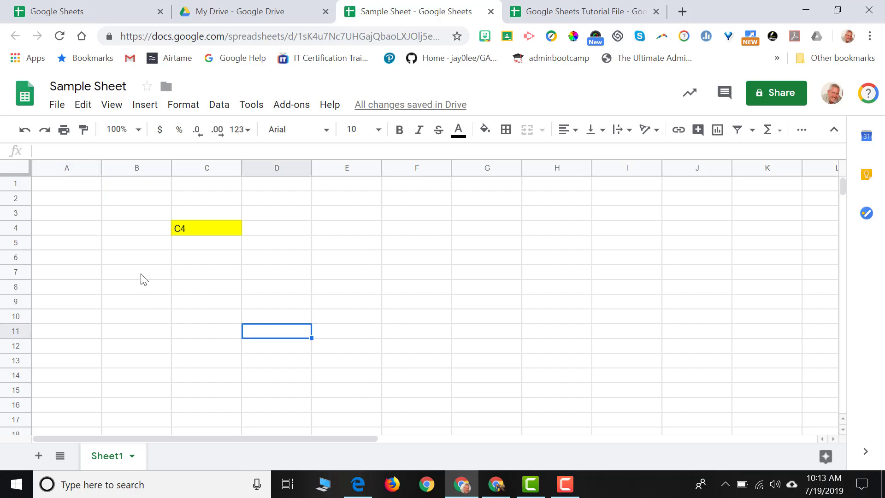
{"action": "left_click", "coordinate": [143, 260]}
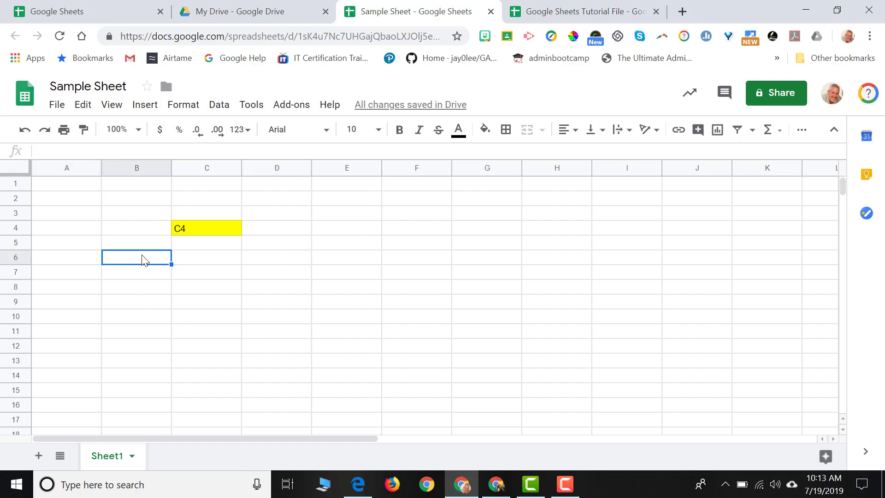
{"action": "left_click_drag", "start_coordinate": [141, 254], "coordinate": [256, 253]}
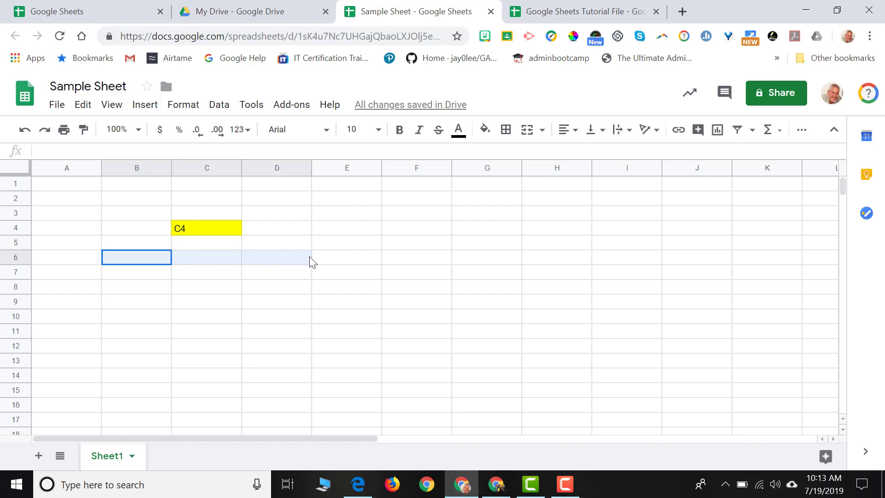
{"action": "left_click_drag", "start_coordinate": [311, 257], "coordinate": [318, 260]}
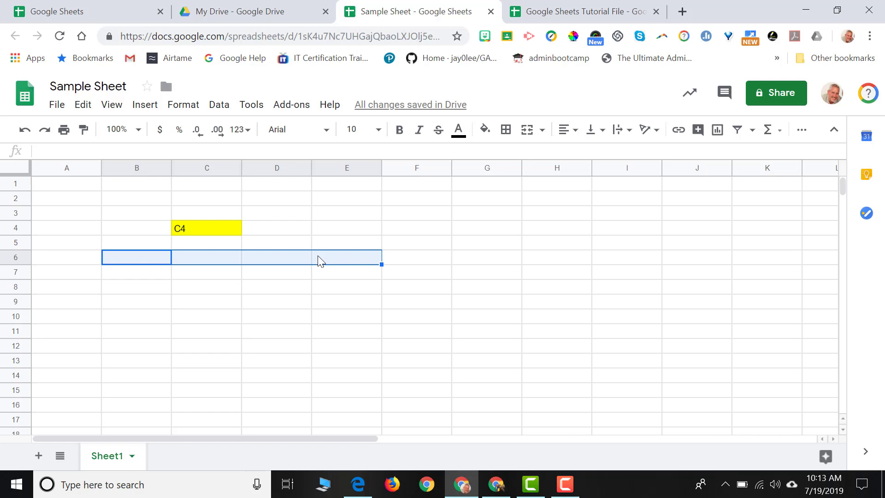
{"action": "left_click", "coordinate": [484, 130]}
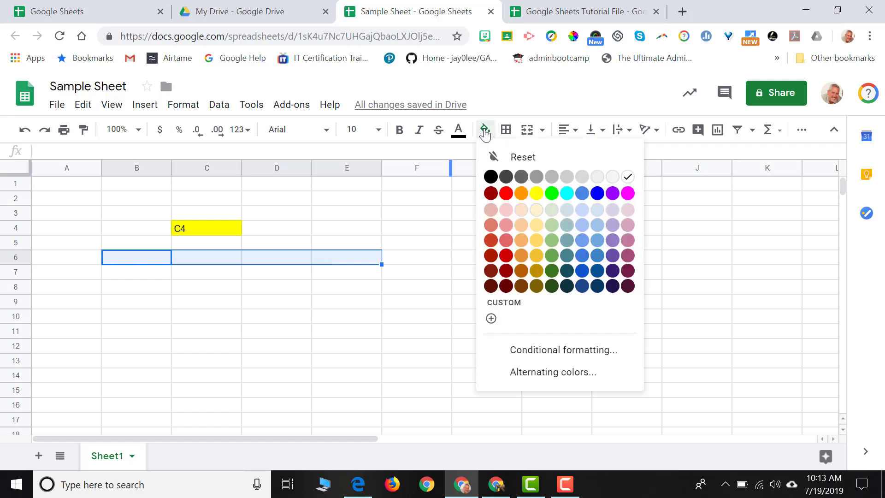
{"action": "left_click", "coordinate": [551, 193]}
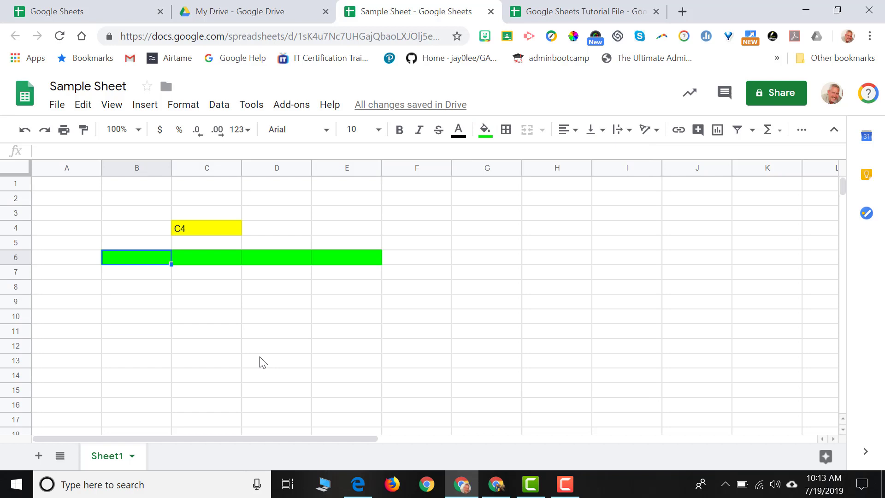
{"action": "type", "text": "B6:E6"}
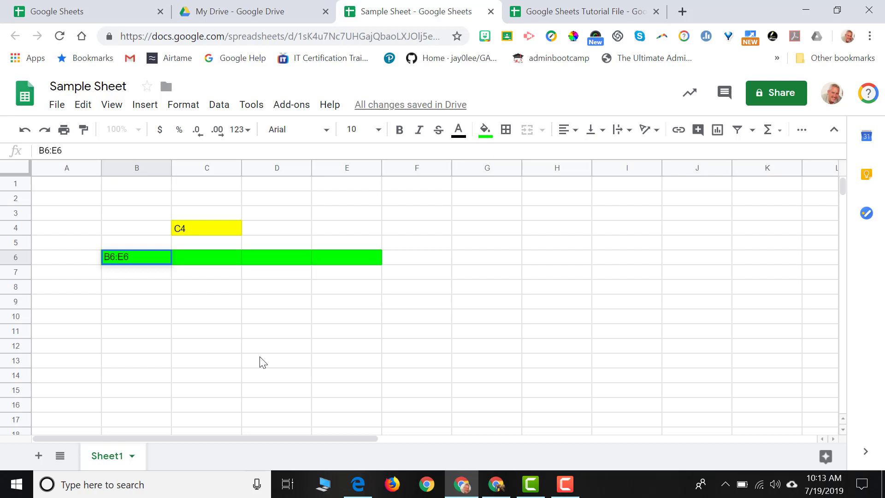
{"action": "left_click", "coordinate": [256, 356]}
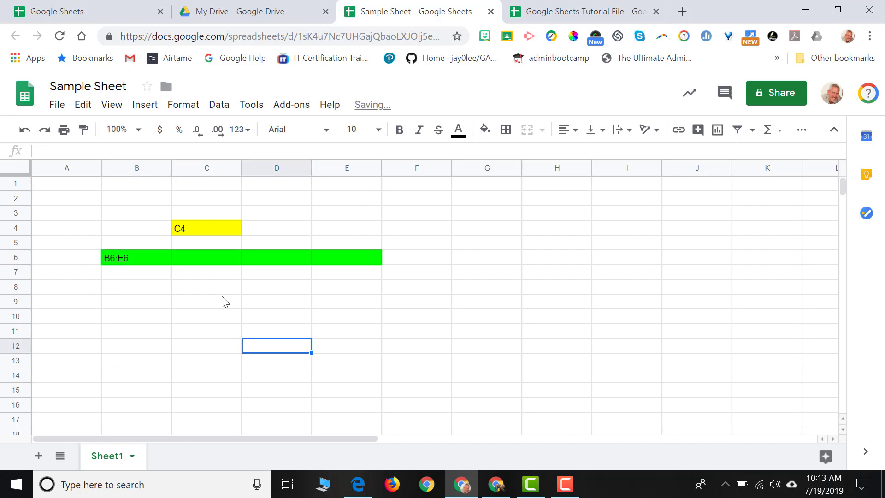
- Give cells B8:B15 a cyan fill and type 'B8:B15' into cell B8
{"action": "left_click", "coordinate": [142, 293]}
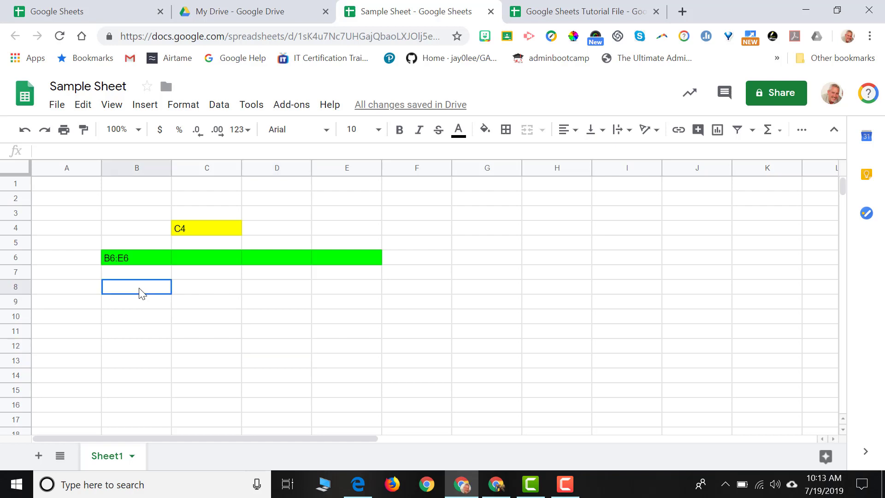
{"action": "left_click_drag", "start_coordinate": [141, 293], "coordinate": [140, 387]}
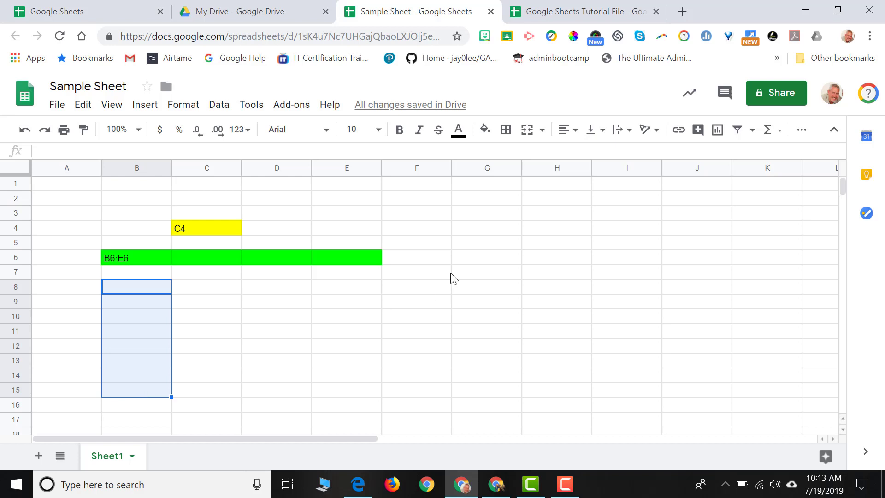
{"action": "left_click", "coordinate": [488, 135]}
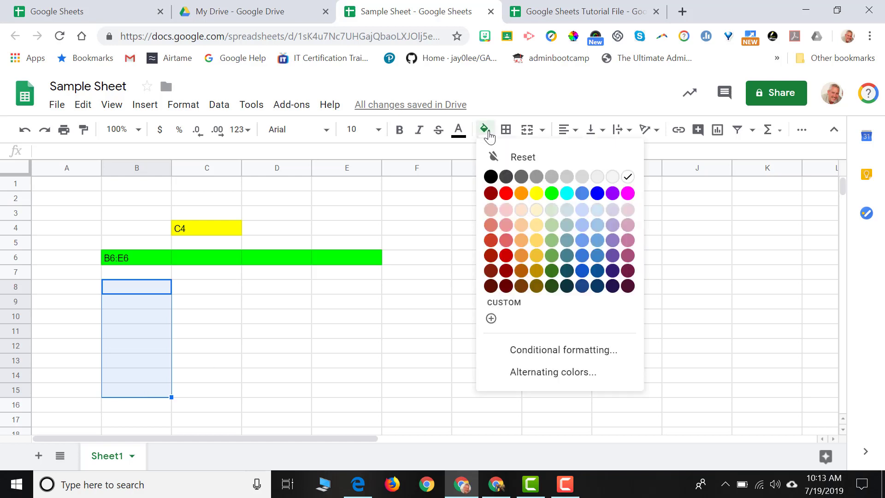
{"action": "left_click", "coordinate": [566, 193]}
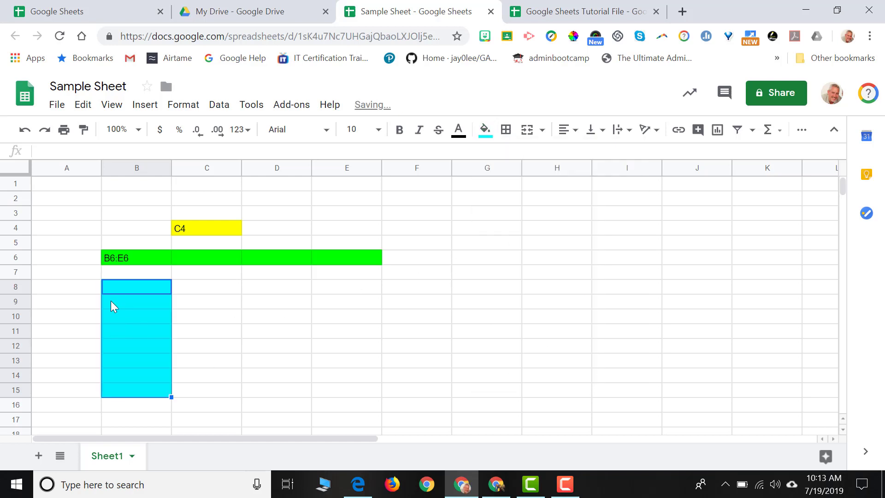
{"action": "left_click", "coordinate": [112, 285]}
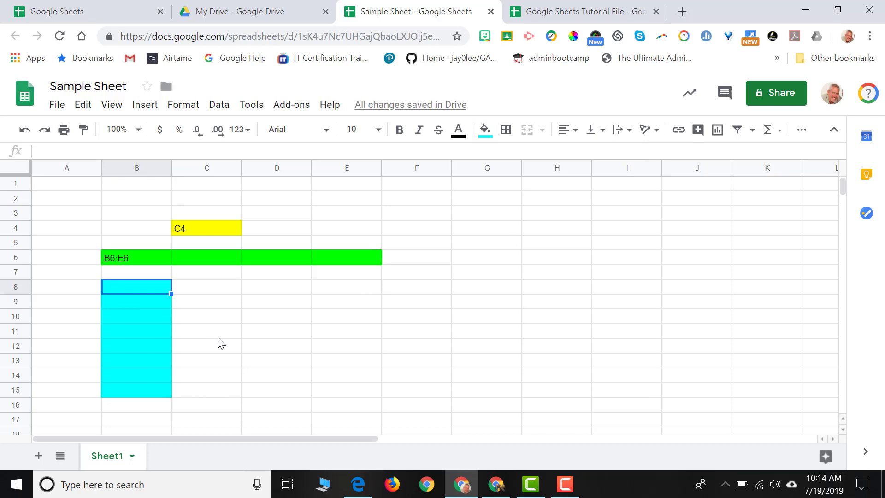
{"action": "type", "text": "B8"}
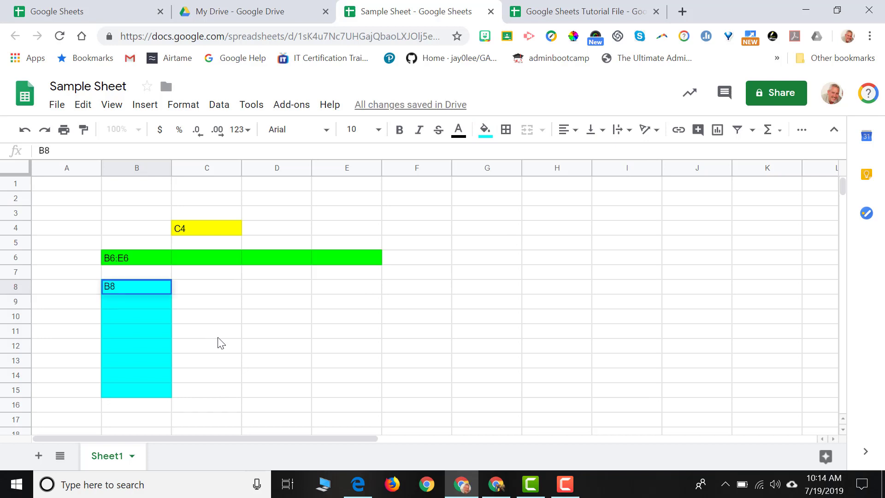
{"action": "type", "text": ":B15"}
- Fill the D8:F15 block magenta and enter the label 'D8:F15' in cell D8
{"action": "left_click_drag", "start_coordinate": [257, 291], "coordinate": [392, 399]}
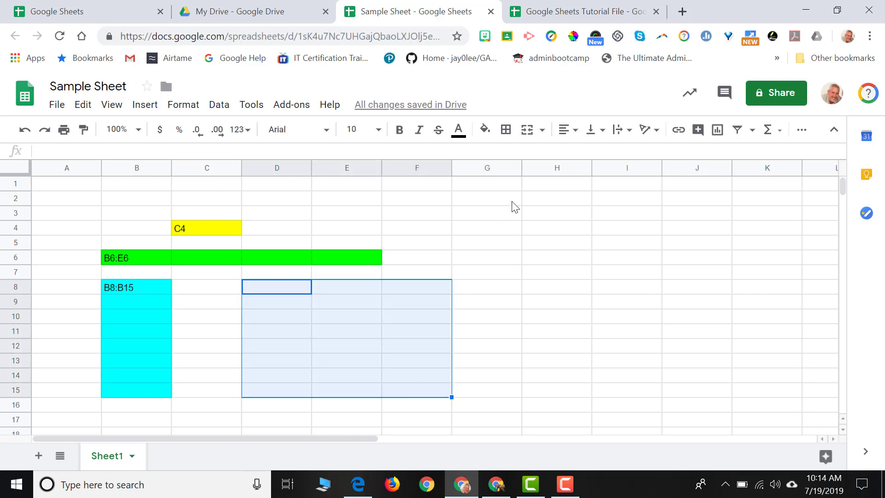
{"action": "left_click", "coordinate": [487, 132]}
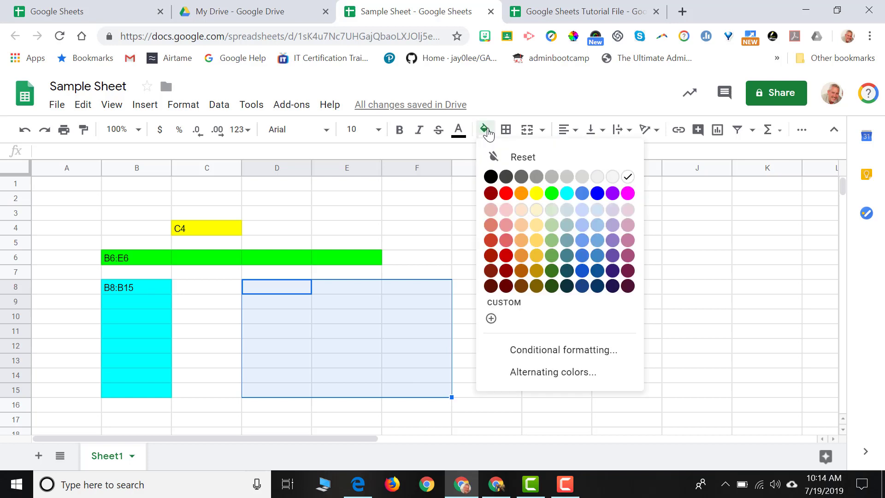
{"action": "left_click", "coordinate": [628, 193]}
{"action": "left_click", "coordinate": [294, 285]}
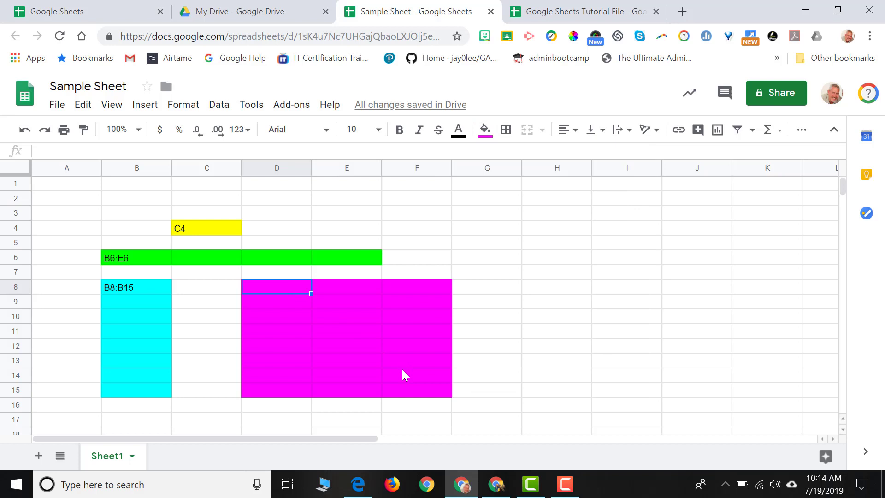
{"action": "type", "text": "D8:F15"}
{"action": "key", "text": "Return"}
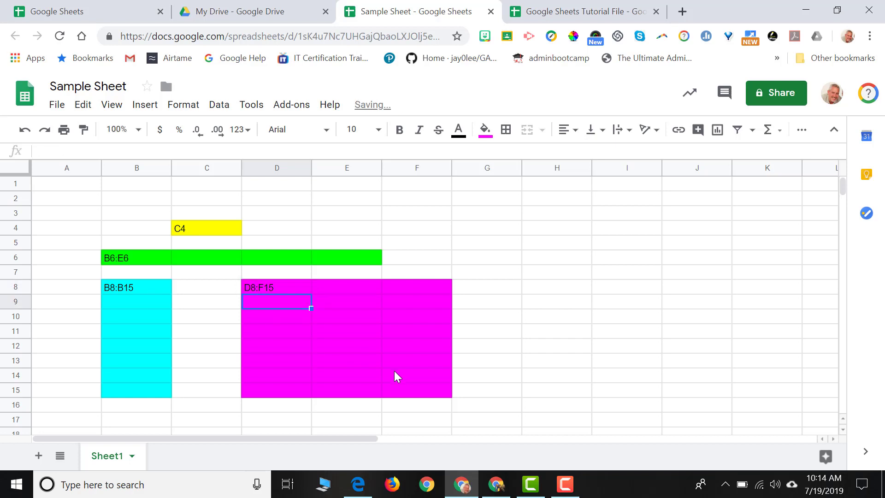
{"action": "left_click", "coordinate": [252, 284]}
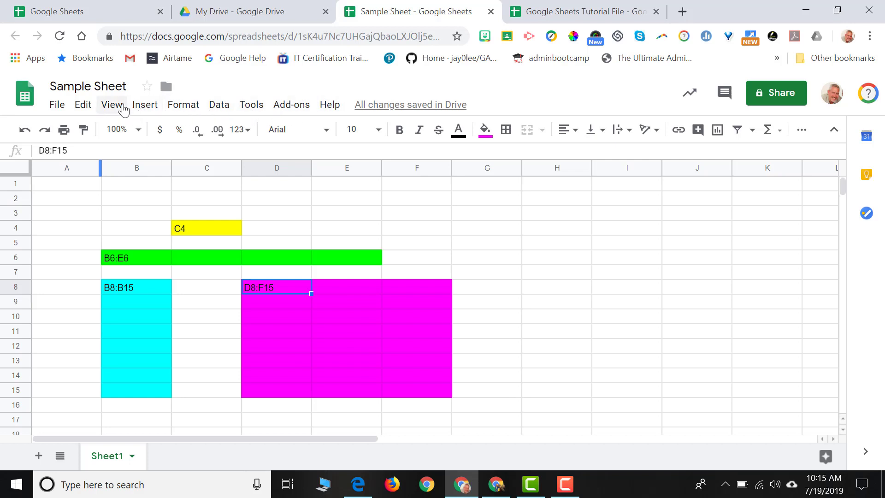
{"action": "left_click", "coordinate": [57, 105]}
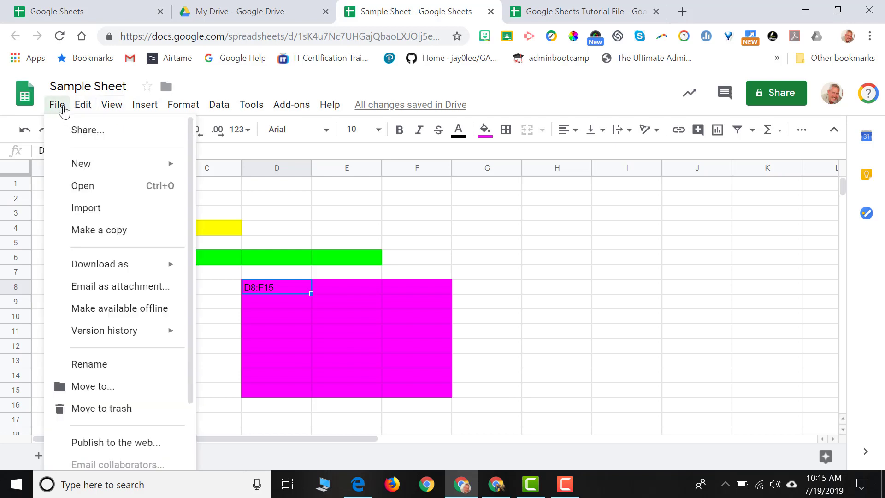
{"action": "mouse_move", "coordinate": [72, 110]}
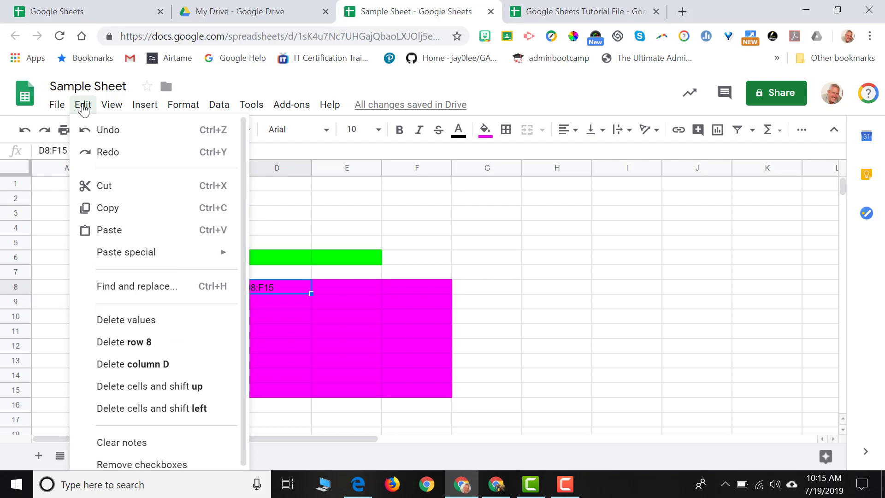
{"action": "mouse_move", "coordinate": [111, 107]}
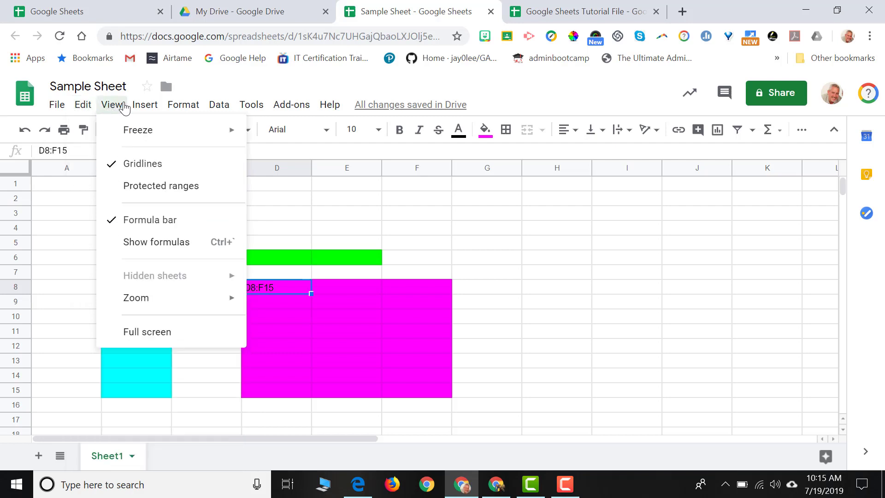
{"action": "mouse_move", "coordinate": [139, 105]}
{"action": "mouse_move", "coordinate": [173, 110]}
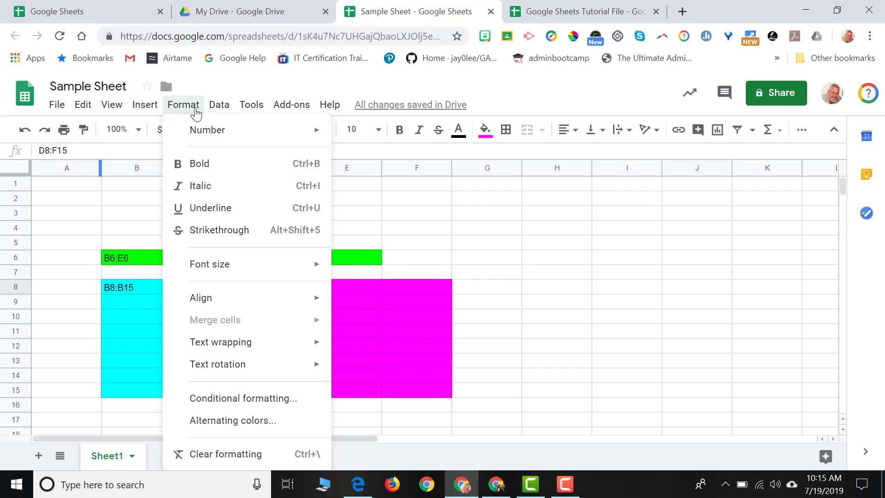
{"action": "left_click", "coordinate": [216, 110]}
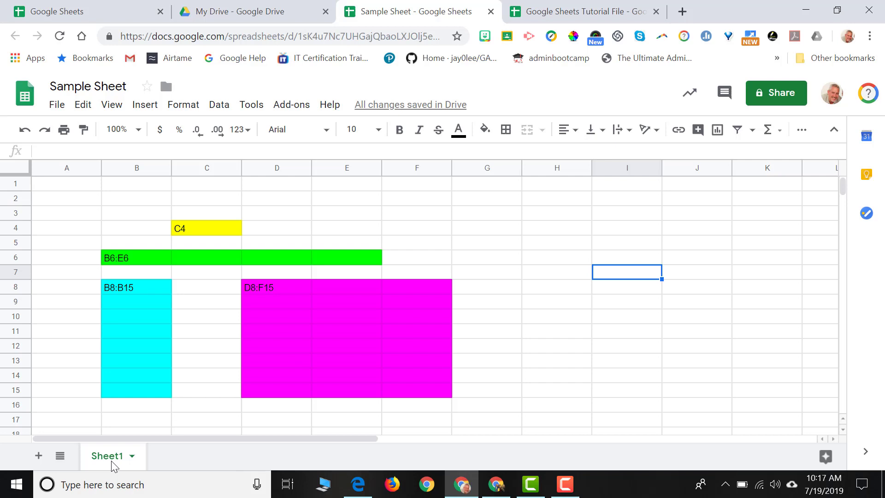
- Add Sheet2 and Sheet3 using the + Add Sheet button twice
{"action": "left_click", "coordinate": [39, 456]}
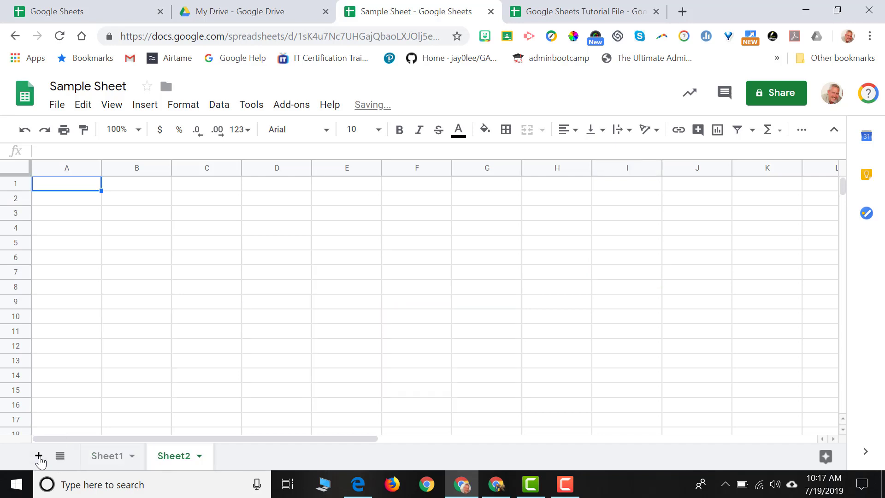
{"action": "left_click", "coordinate": [39, 457]}
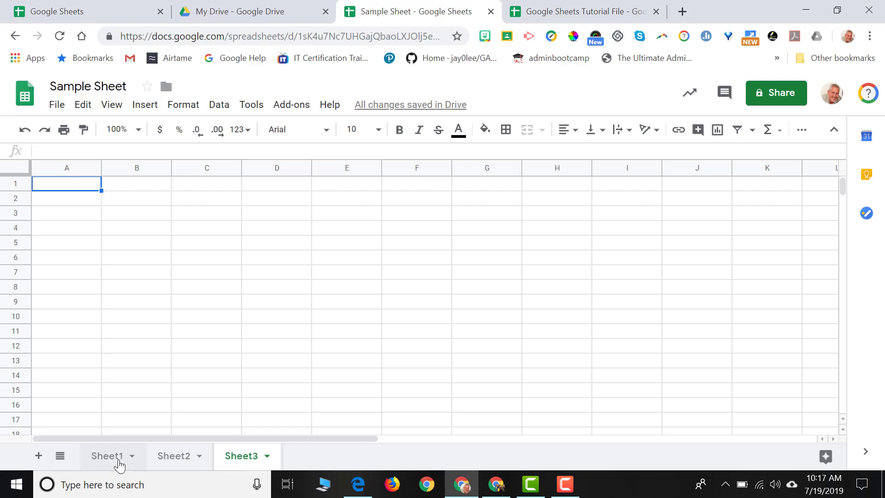
- Rename the Sheet3 tab to 'Budget'
{"action": "left_click", "coordinate": [269, 460]}
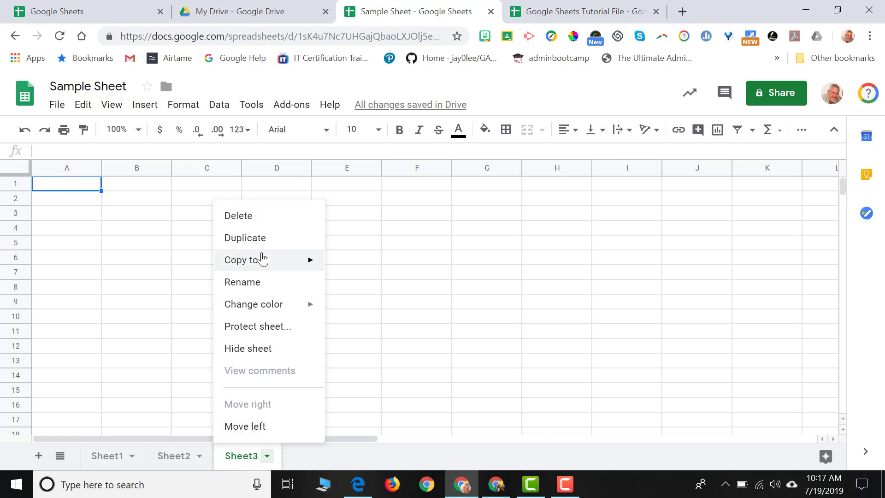
{"action": "mouse_move", "coordinate": [265, 263]}
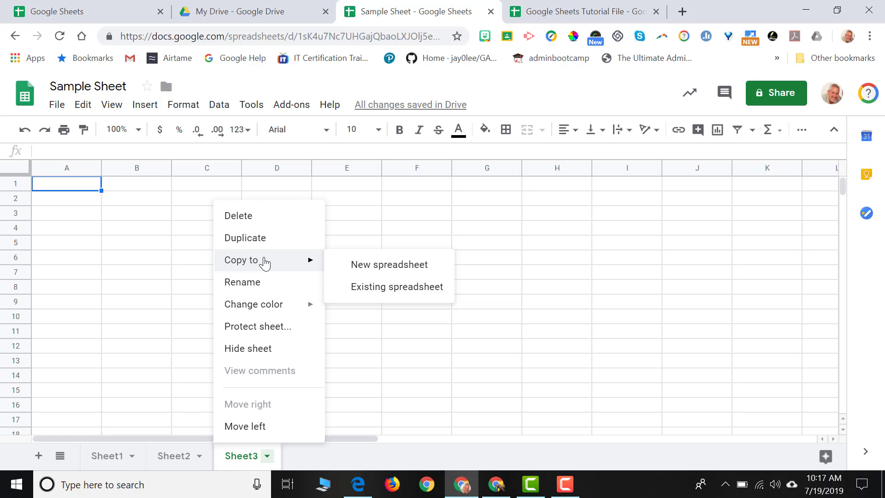
{"action": "left_click", "coordinate": [255, 284]}
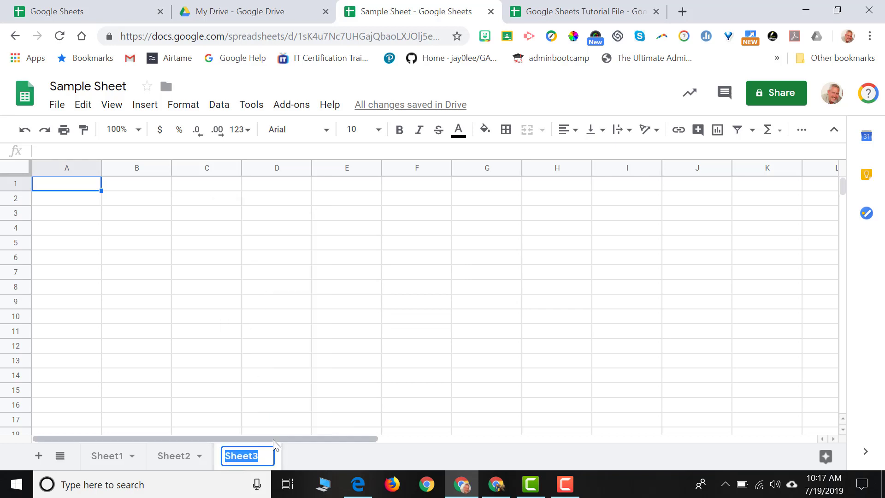
{"action": "type", "text": "Budget"}
{"action": "key", "text": "Return"}
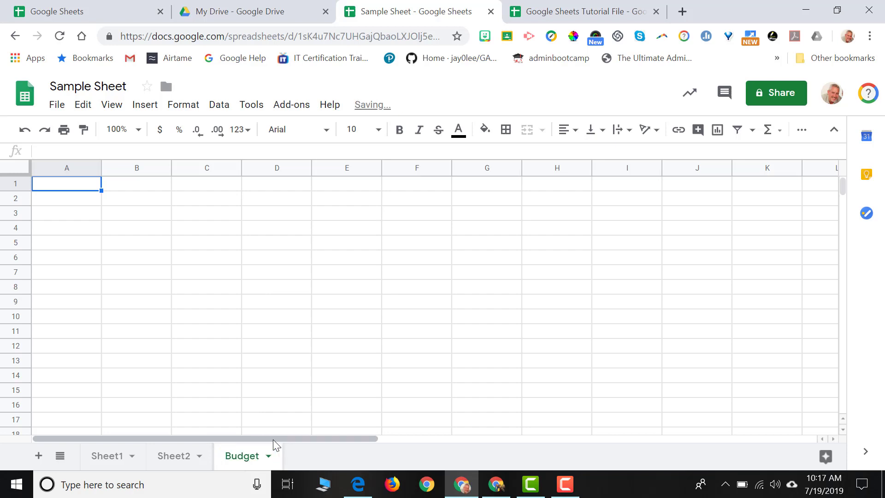
- Change the Budget tab's colour to purple
{"action": "left_click", "coordinate": [269, 457]}
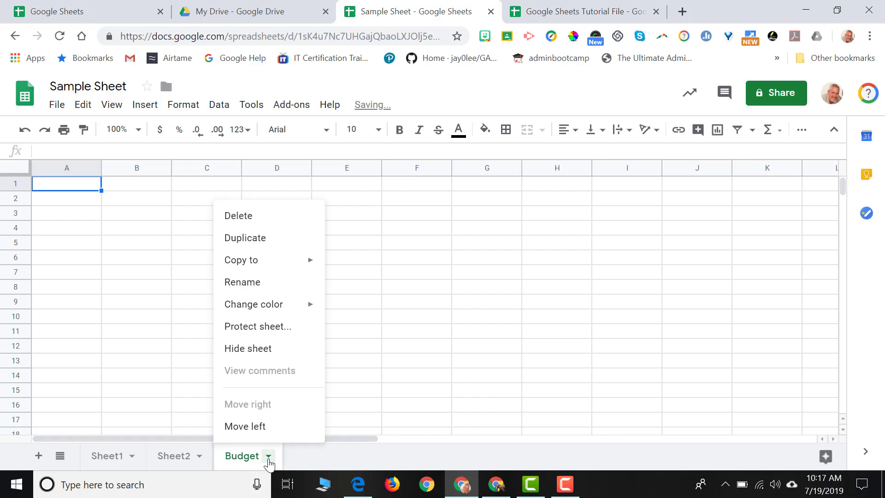
{"action": "mouse_move", "coordinate": [270, 313]}
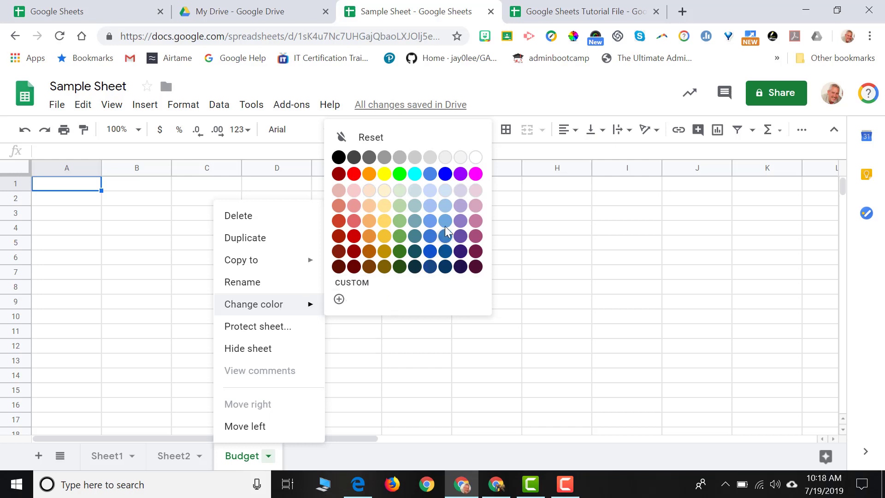
{"action": "left_click", "coordinate": [461, 175]}
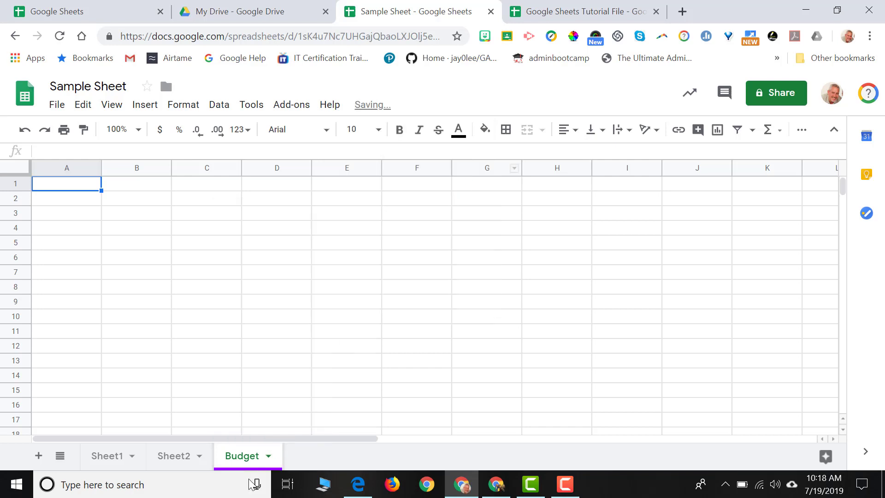
{"action": "left_click", "coordinate": [268, 456]}
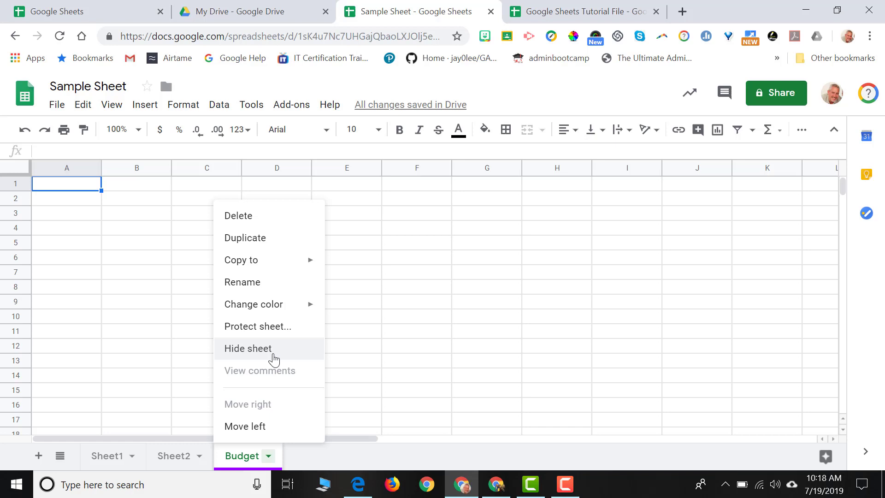
- Move and drag the tabs into the order Budget, Sheet2, Sheet1, then view Sheet2
{"action": "left_click", "coordinate": [268, 430]}
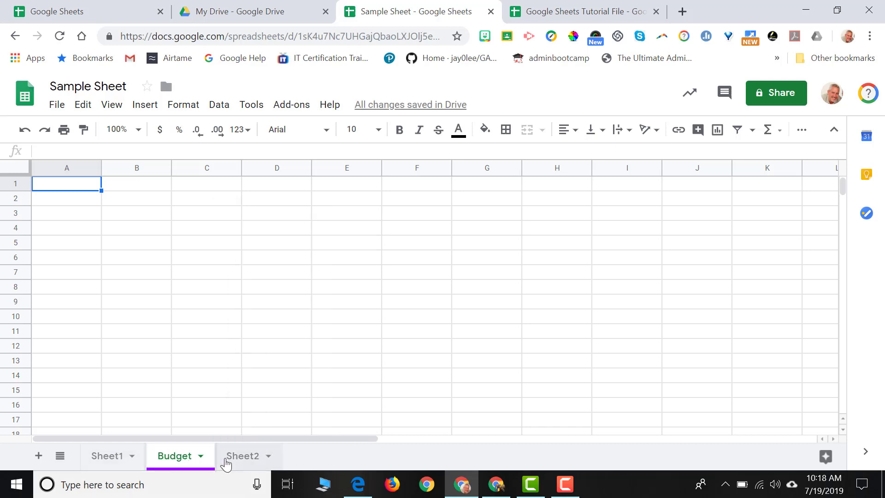
{"action": "left_click", "coordinate": [201, 456]}
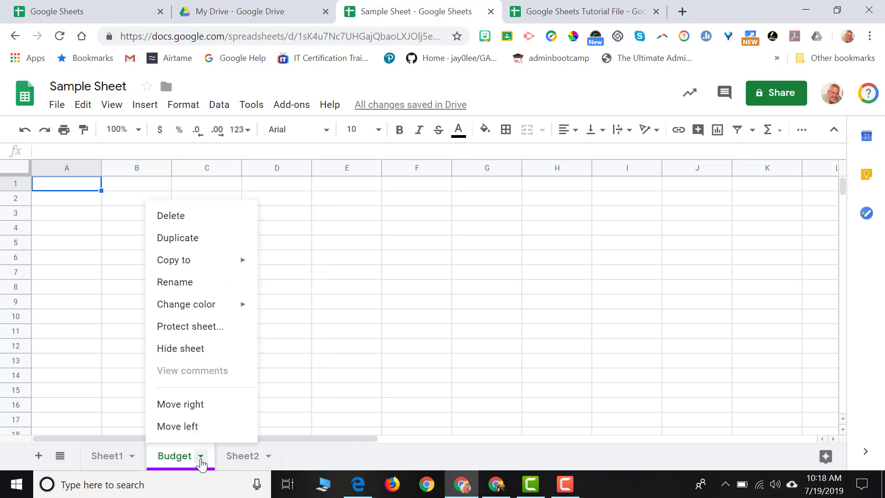
{"action": "left_click", "coordinate": [209, 410]}
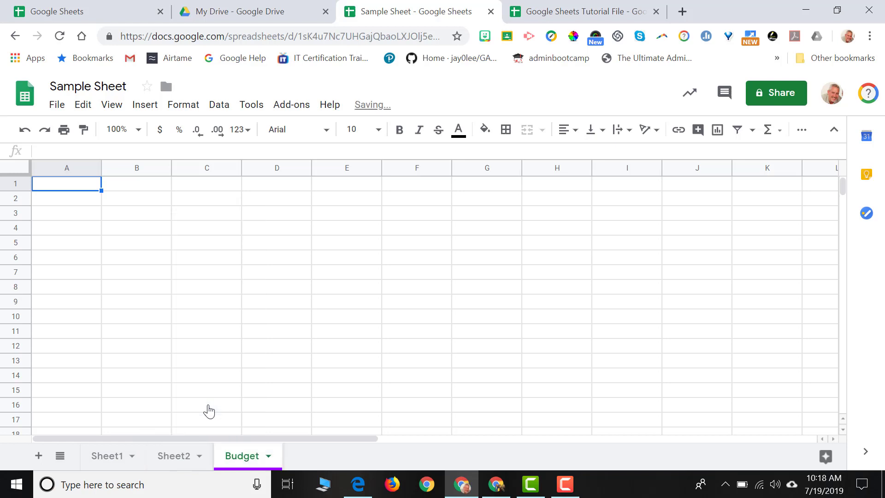
{"action": "left_click_drag", "start_coordinate": [237, 457], "coordinate": [95, 457]}
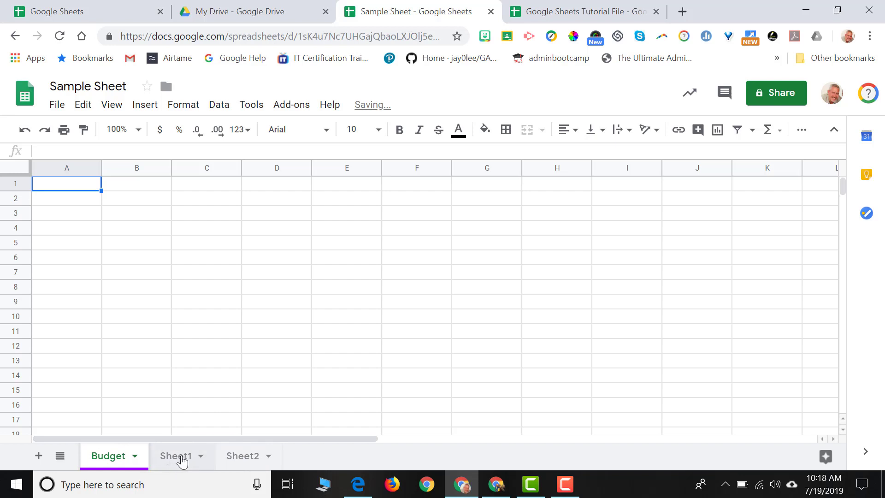
{"action": "left_click_drag", "start_coordinate": [186, 458], "coordinate": [247, 455]}
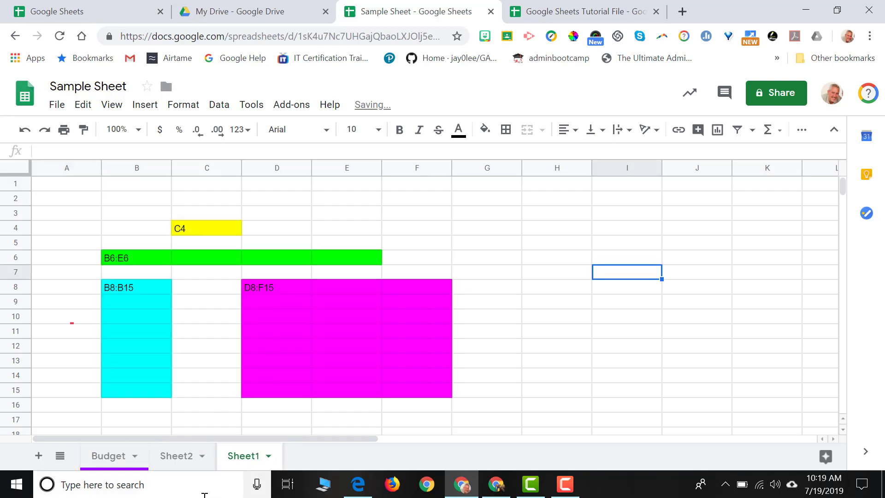
{"action": "left_click", "coordinate": [168, 460]}
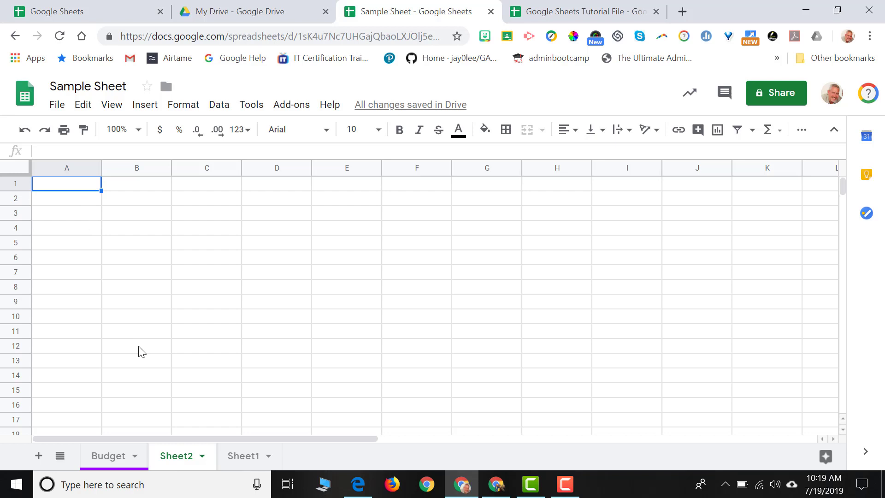
- Type the Item, January–March headers and the amounts for Training through Miscellaneous, ending with 76
{"action": "type", "text": "Item"}
{"action": "key", "text": "Tab"}
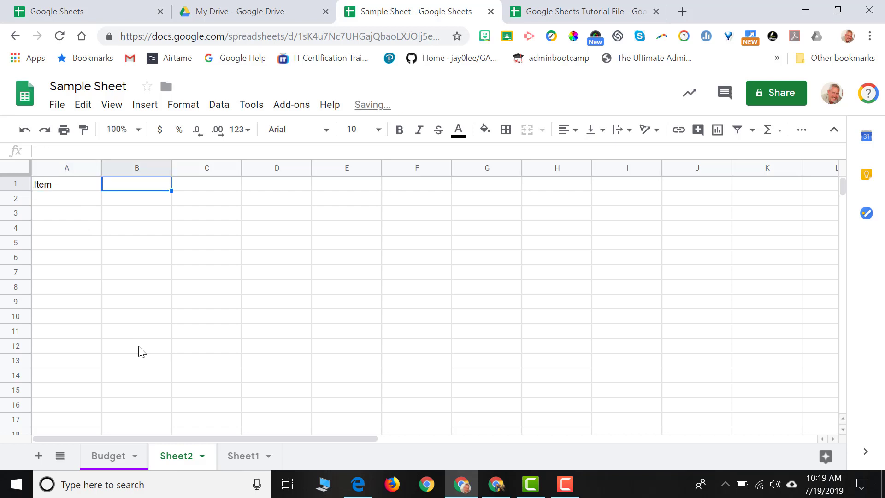
{"action": "type", "text": "January"}
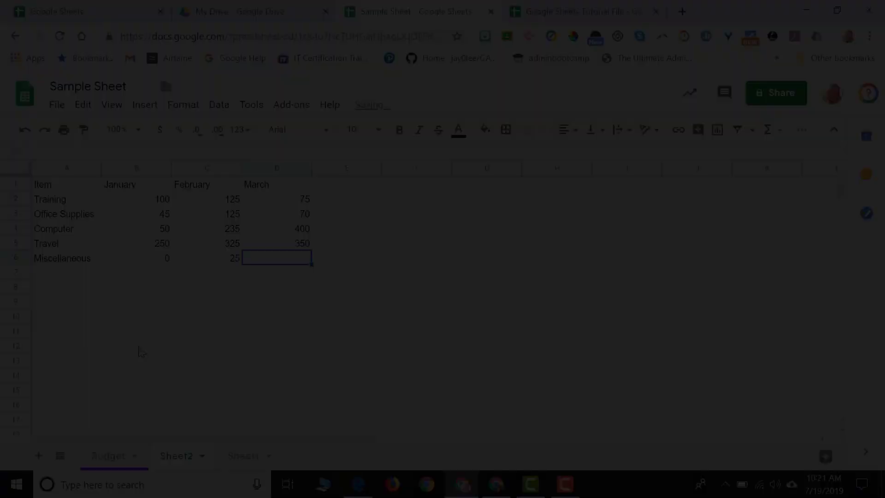
{"action": "type", "text": "76"}
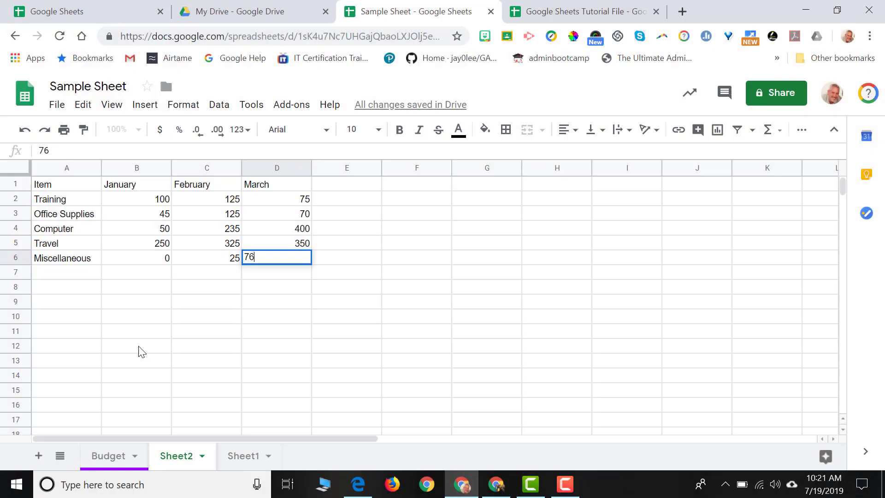
{"action": "key", "text": "Return"}
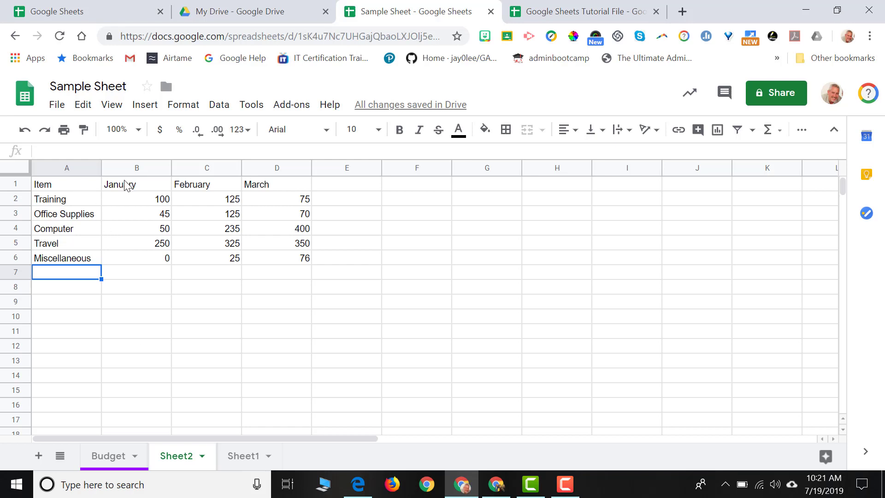
- Make the header row Item through March bold, size 14 and blue
{"action": "left_click", "coordinate": [69, 187]}
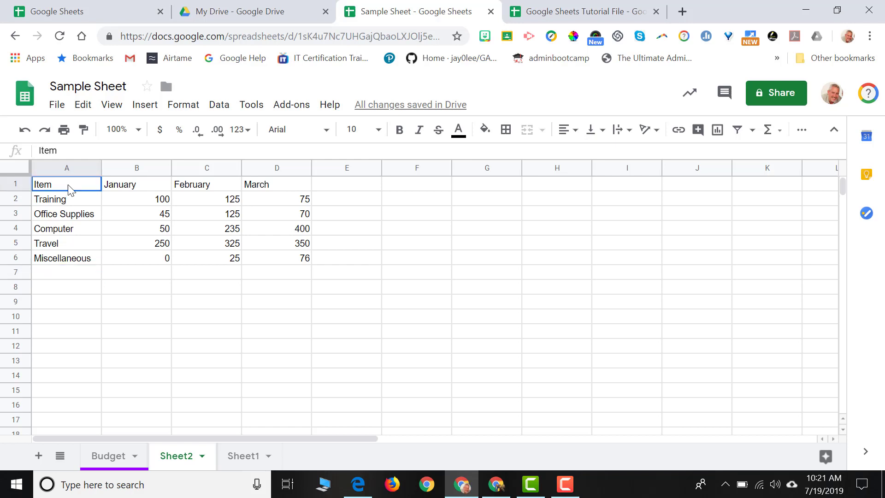
{"action": "left_click_drag", "start_coordinate": [72, 189], "coordinate": [300, 184]}
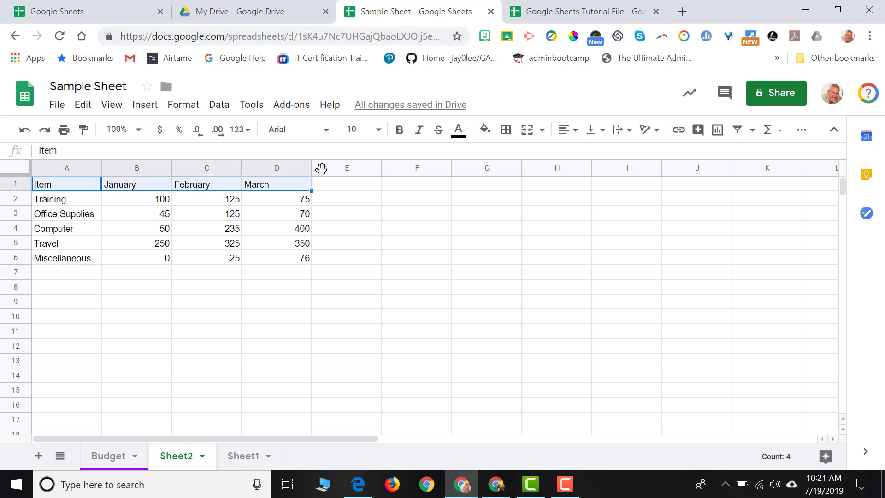
{"action": "left_click", "coordinate": [401, 131]}
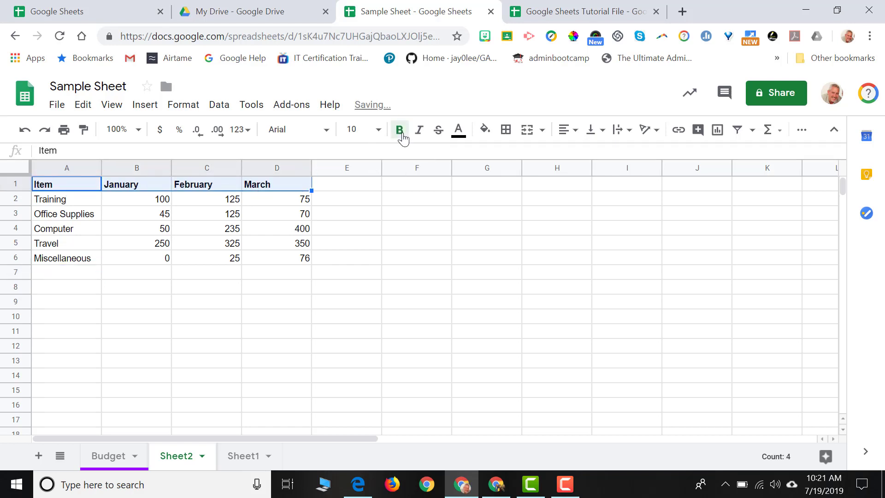
{"action": "left_click", "coordinate": [377, 131]}
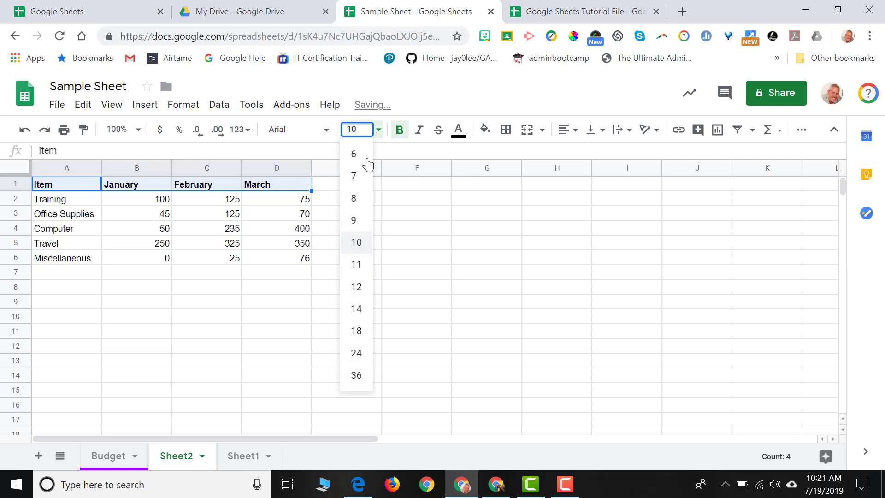
{"action": "left_click", "coordinate": [355, 312]}
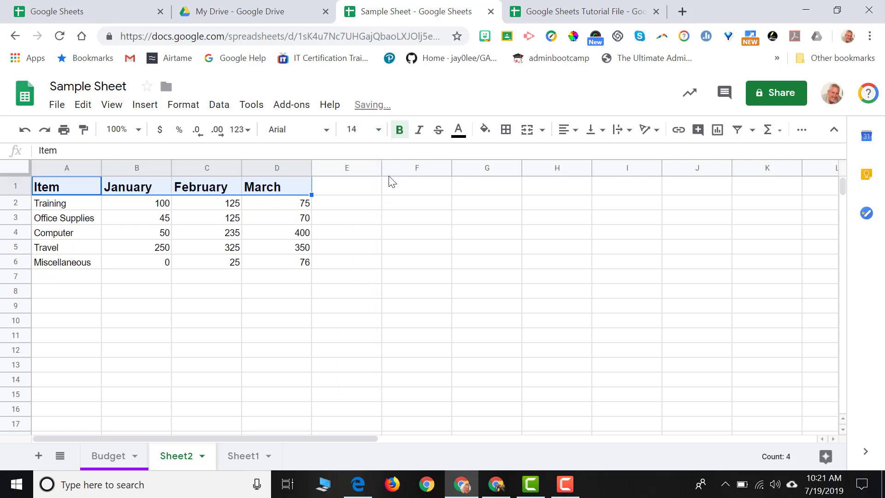
{"action": "left_click", "coordinate": [459, 131]}
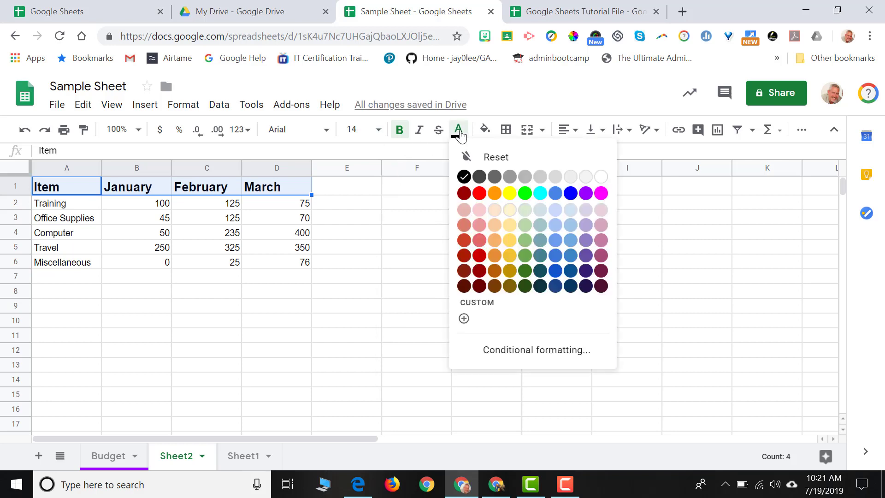
{"action": "left_click", "coordinate": [571, 194]}
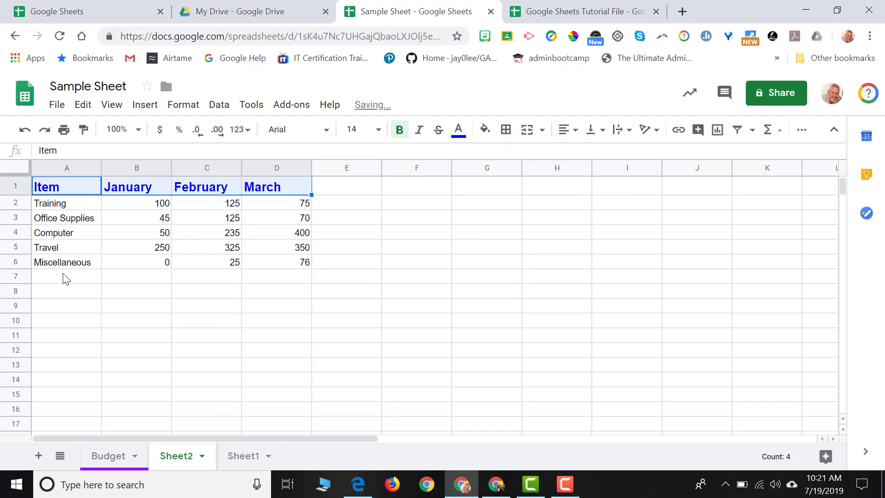
- Set the item names Training to Miscellaneous (A2:A6) to font size 14
{"action": "left_click_drag", "start_coordinate": [82, 206], "coordinate": [81, 266]}
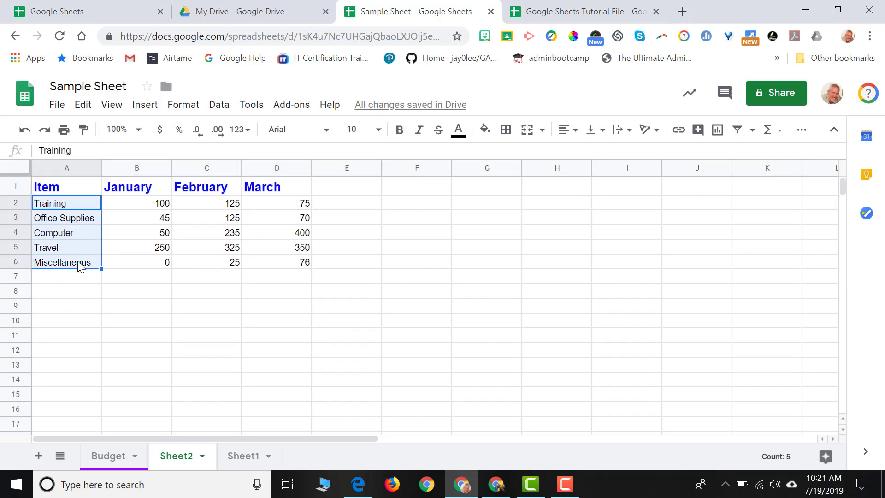
{"action": "left_click", "coordinate": [378, 130]}
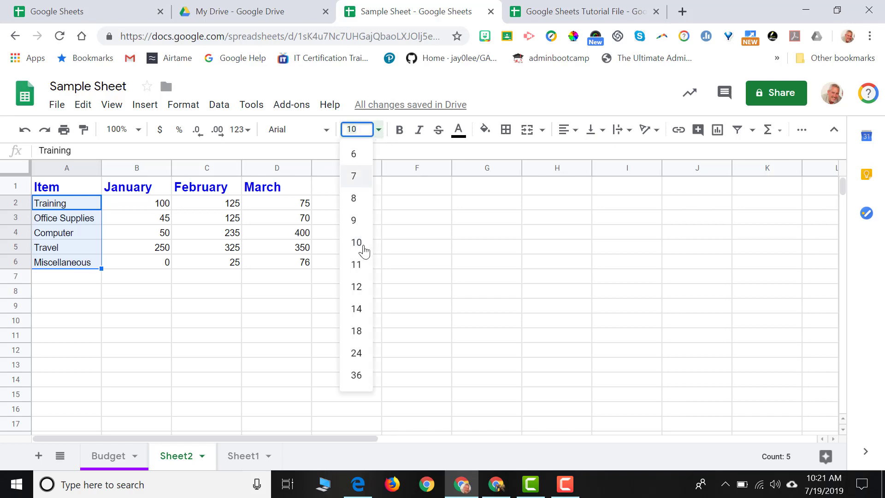
{"action": "left_click", "coordinate": [356, 308]}
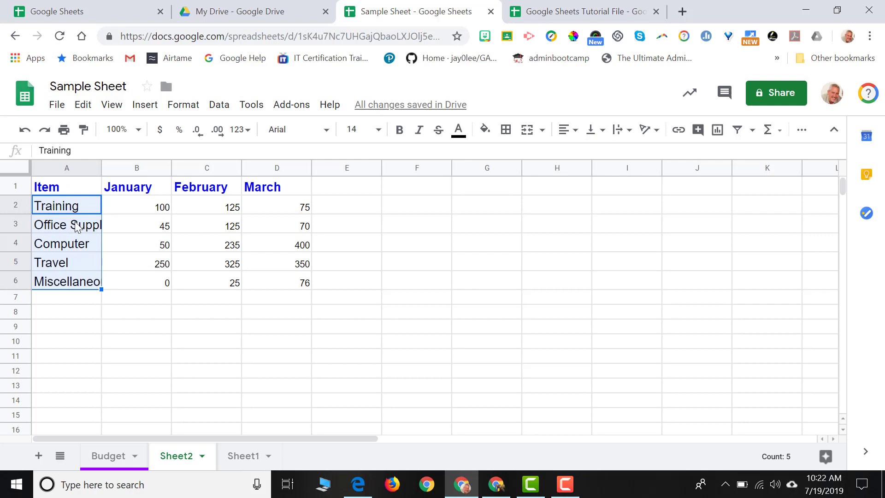
- Widen column A so Office Supplies and Miscellaneous show in full
{"action": "left_click", "coordinate": [86, 301]}
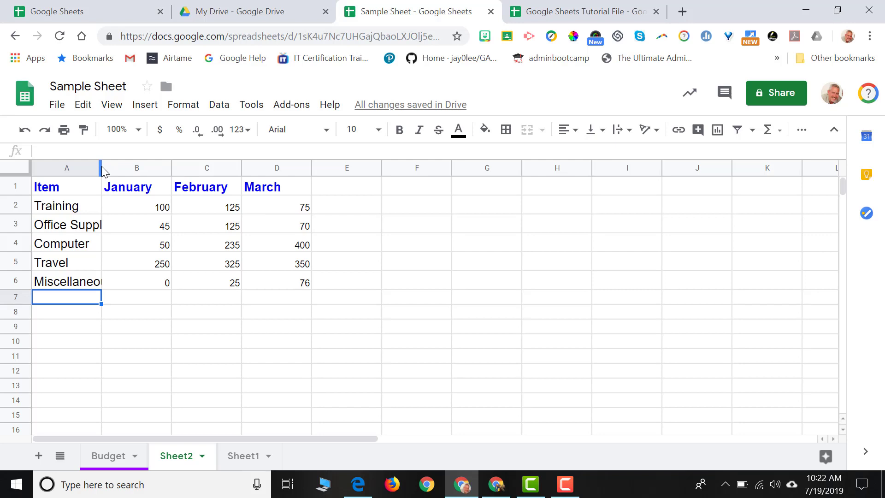
{"action": "left_click_drag", "start_coordinate": [102, 168], "coordinate": [123, 165]}
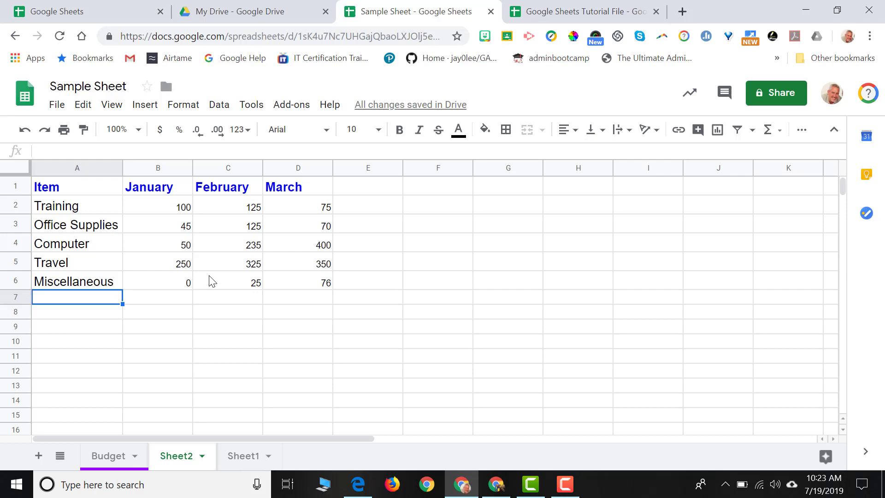
- Format the amounts in B2:D6 as dollar currency with two decimal places, like $100.00
{"action": "left_click_drag", "start_coordinate": [159, 210], "coordinate": [304, 288]}
{"action": "mouse_move", "coordinate": [185, 170]}
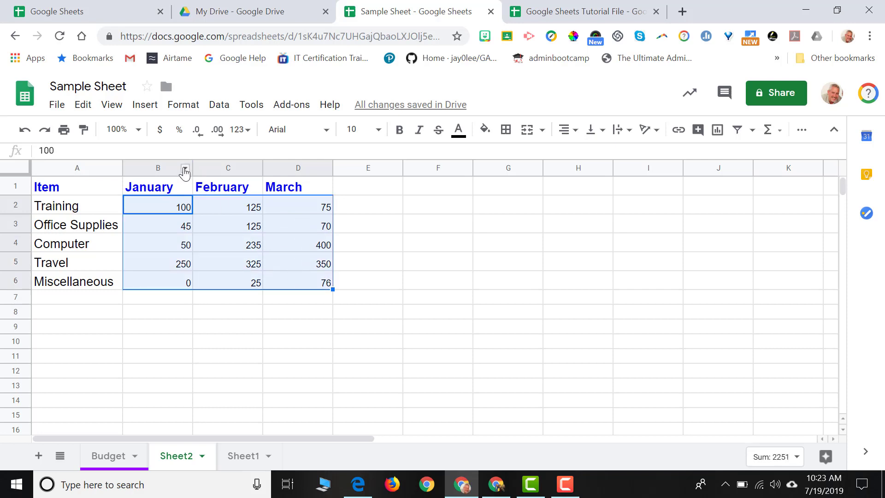
{"action": "left_click", "coordinate": [191, 108]}
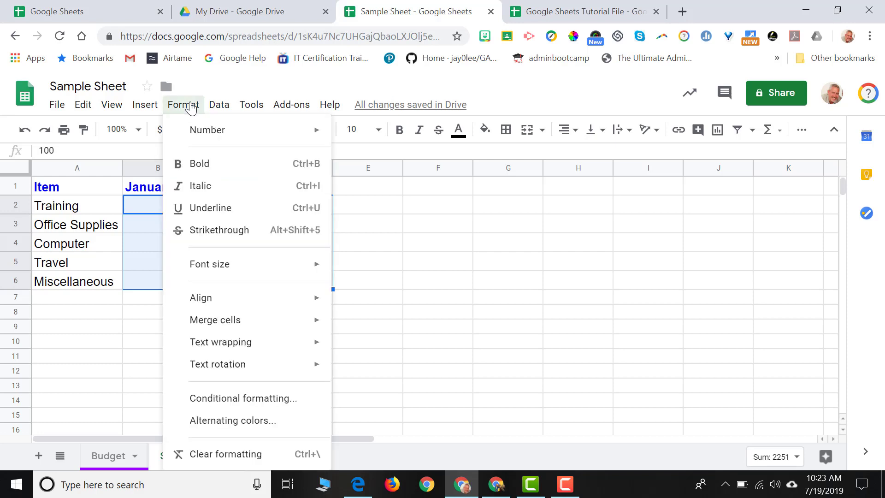
{"action": "mouse_move", "coordinate": [199, 132]}
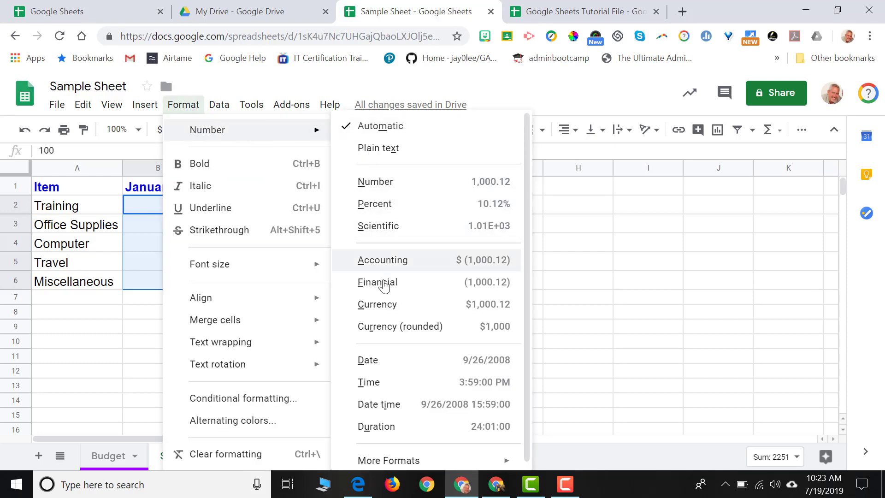
{"action": "left_click", "coordinate": [383, 305]}
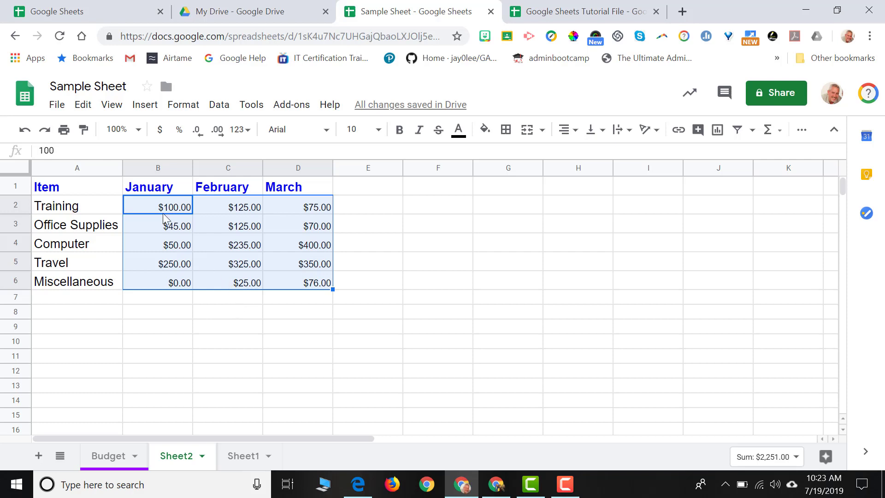
{"action": "left_click", "coordinate": [25, 131]}
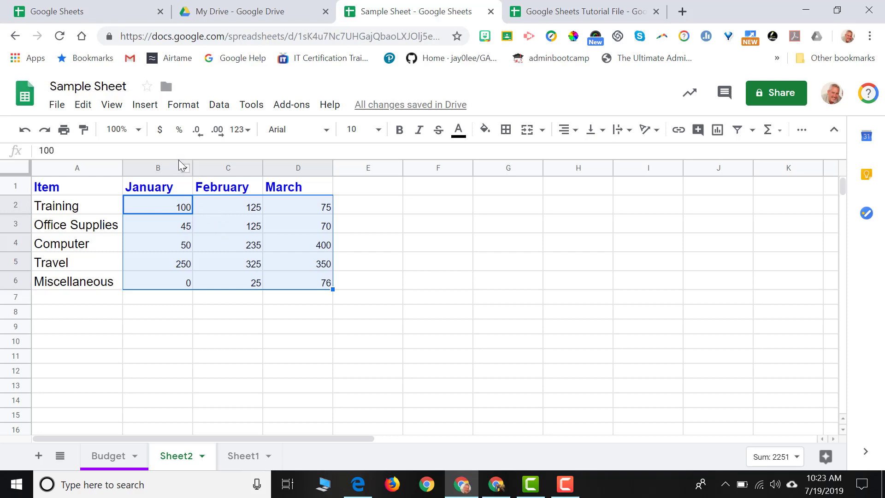
{"action": "left_click", "coordinate": [160, 131]}
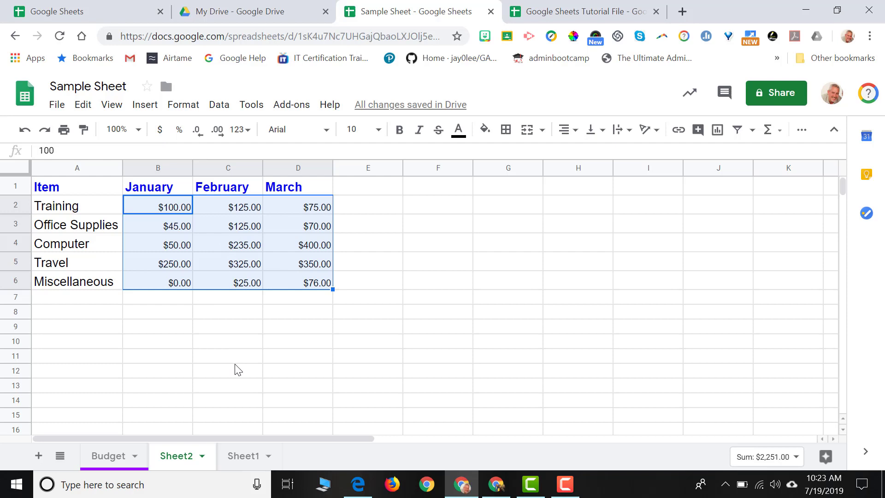
{"action": "left_click", "coordinate": [202, 133]}
{"action": "left_click", "coordinate": [202, 134]}
{"action": "left_click", "coordinate": [218, 135]}
{"action": "left_click", "coordinate": [218, 135]}
- Add a thick solid red bottom border under the header row A1:D1
{"action": "left_click_drag", "start_coordinate": [64, 187], "coordinate": [286, 189]}
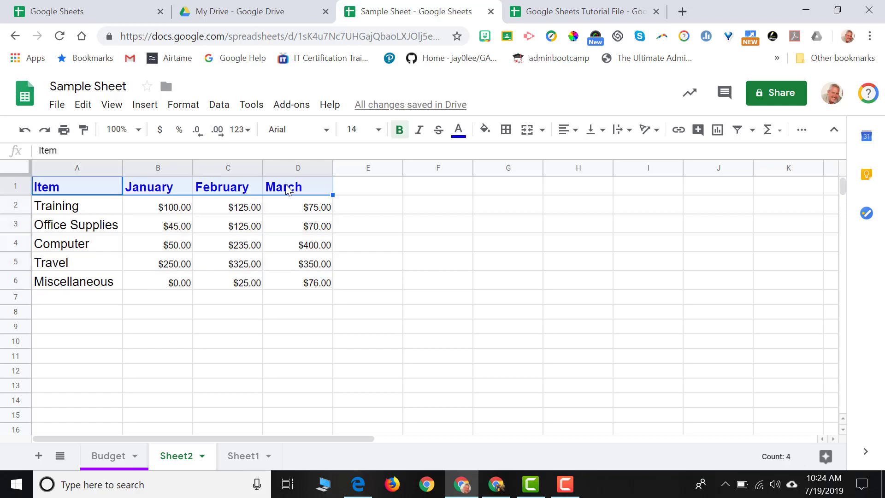
{"action": "left_click", "coordinate": [508, 134]}
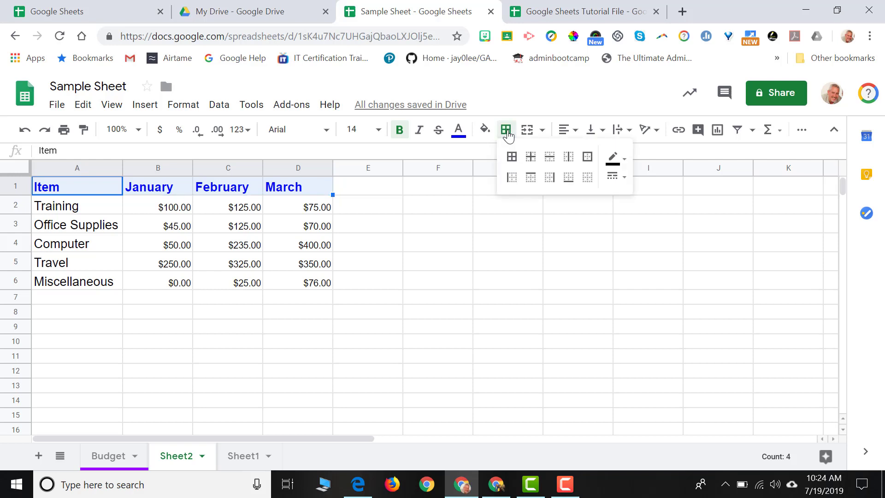
{"action": "left_click", "coordinate": [568, 178]}
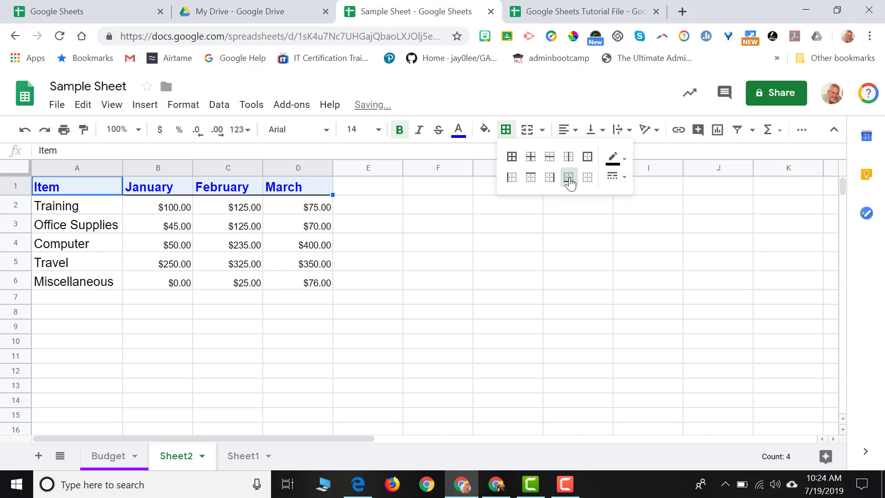
{"action": "left_click", "coordinate": [616, 161]}
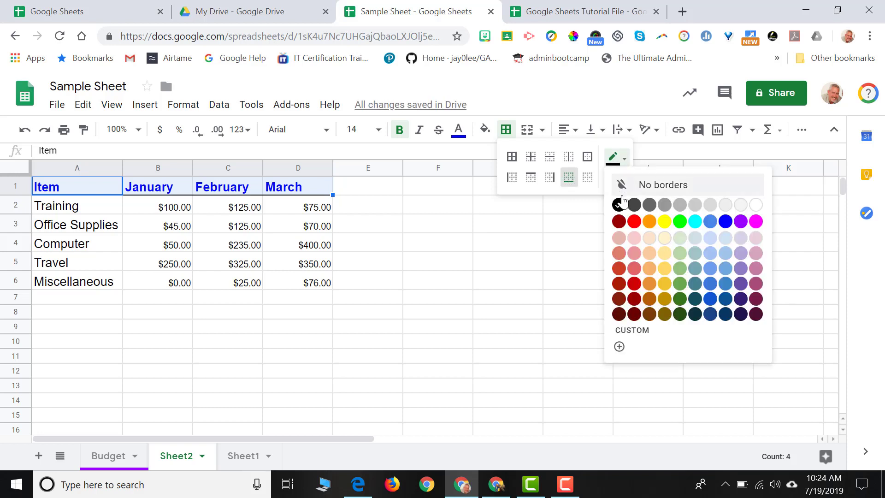
{"action": "left_click", "coordinate": [634, 222]}
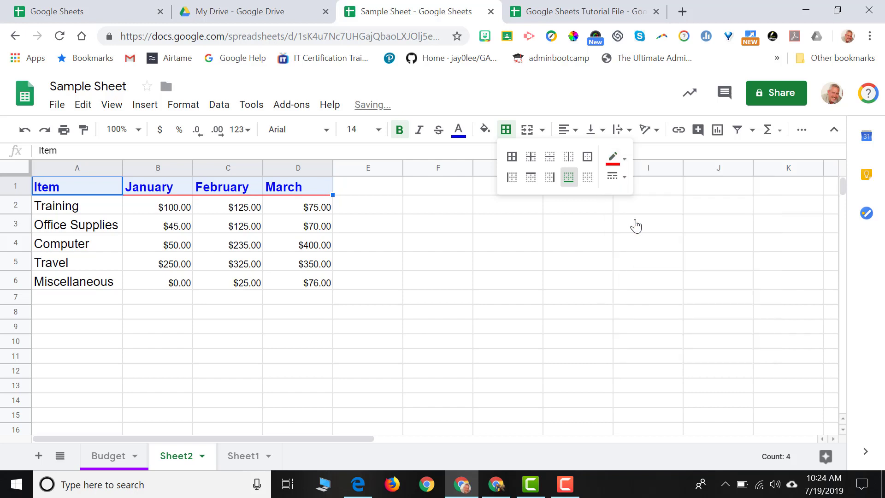
{"action": "left_click", "coordinate": [624, 177]}
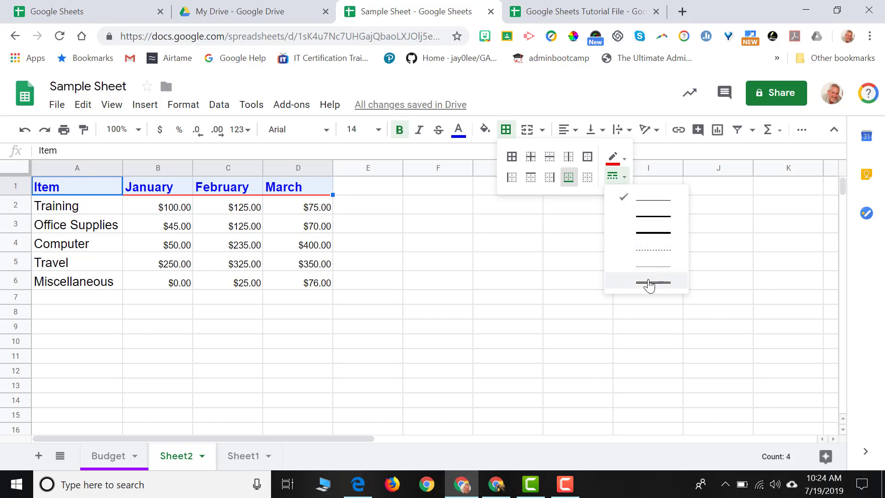
{"action": "left_click", "coordinate": [652, 233]}
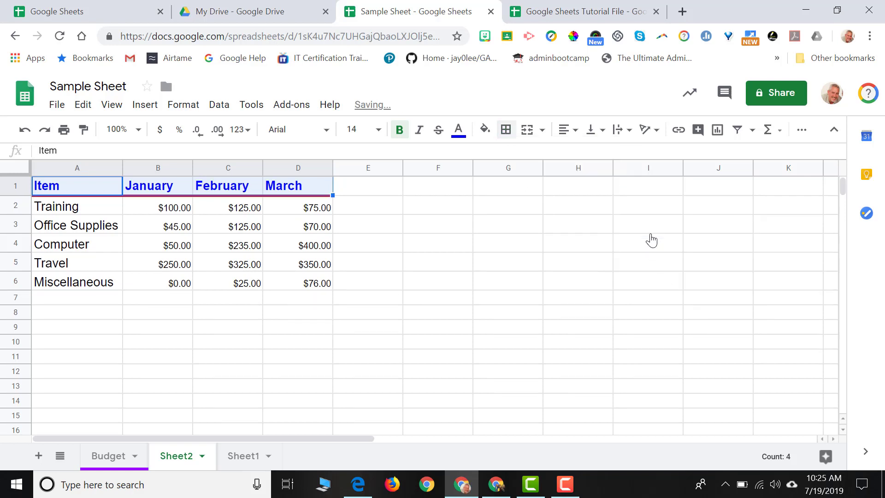
{"action": "left_click", "coordinate": [484, 214]}
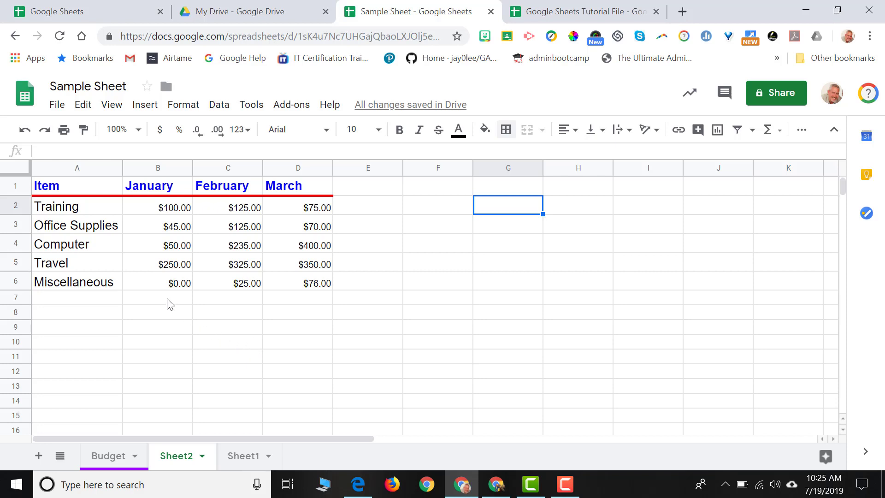
- Type the label Total in cell A7
{"action": "left_click", "coordinate": [102, 305]}
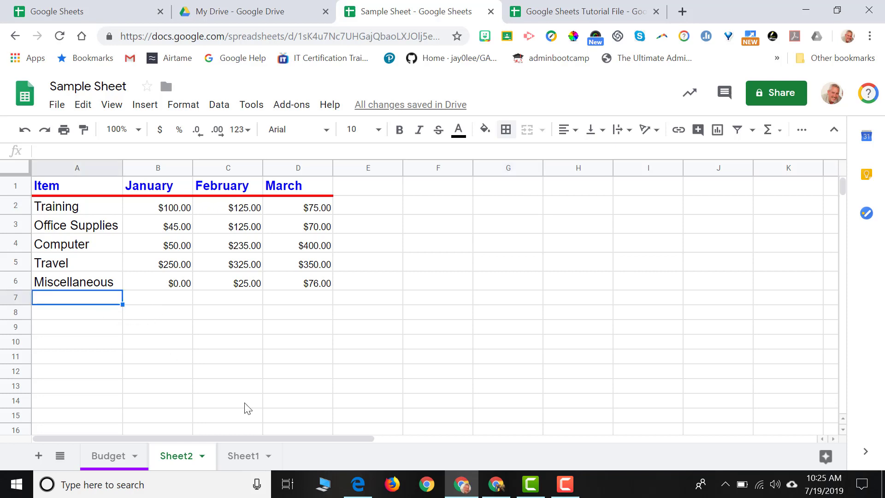
{"action": "type", "text": "Total"}
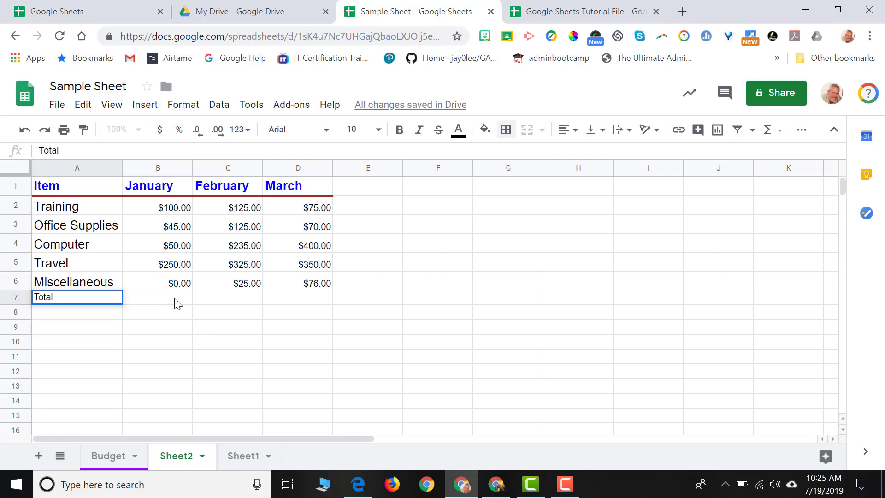
- Enter =SUM(B2:B6) in B7 to total January at $445.00
{"action": "left_click", "coordinate": [177, 302]}
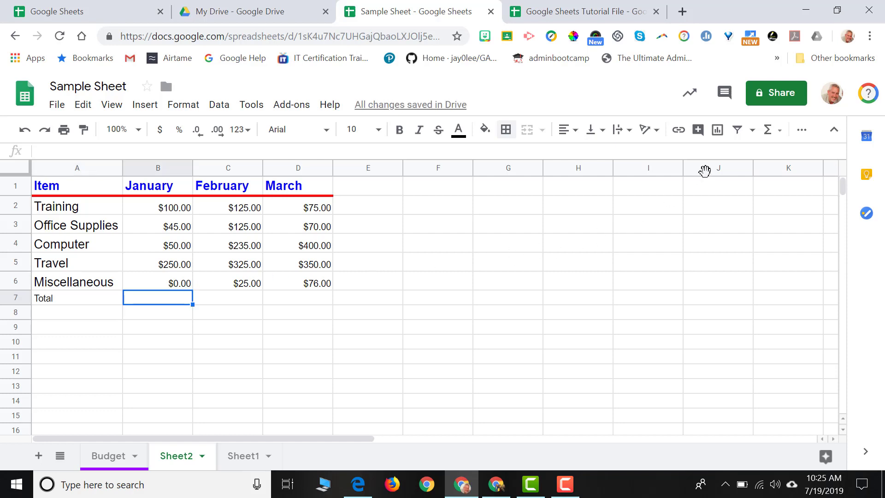
{"action": "left_click", "coordinate": [780, 134]}
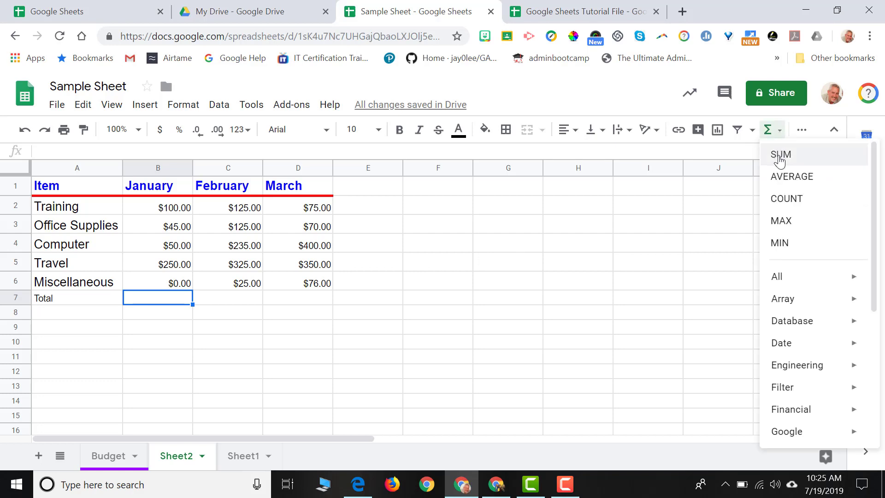
{"action": "left_click", "coordinate": [780, 156]}
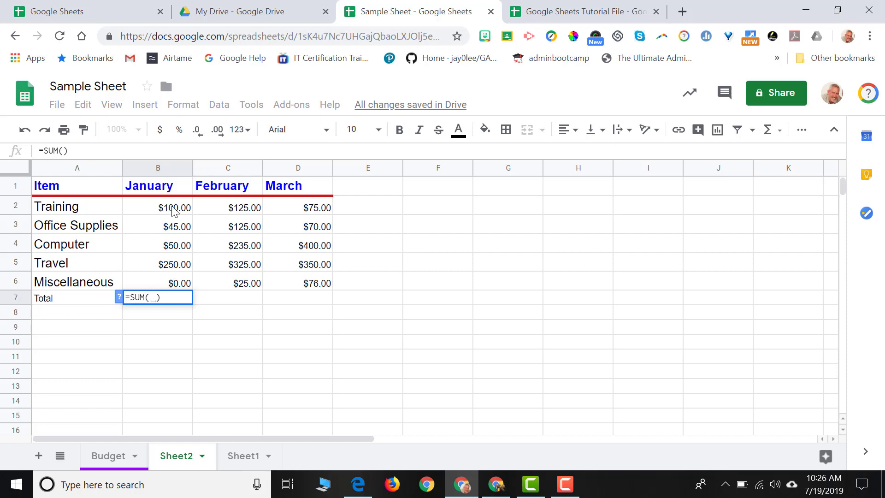
{"action": "left_click_drag", "start_coordinate": [173, 211], "coordinate": [166, 283]}
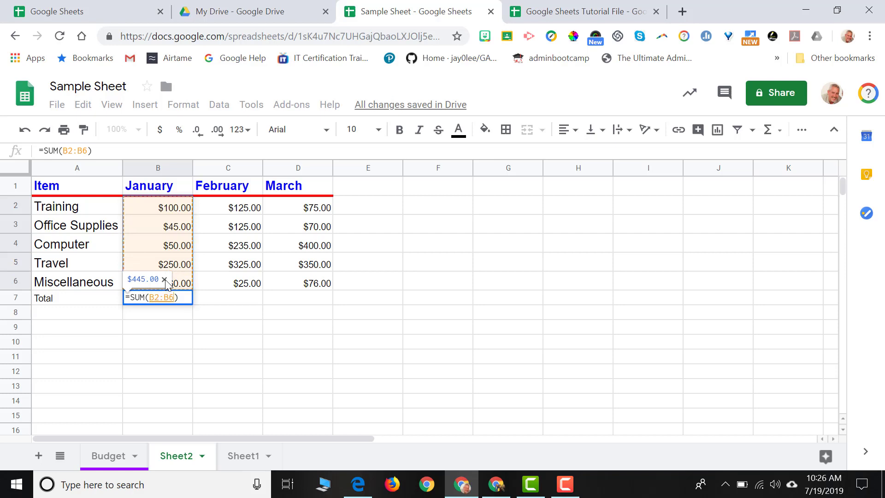
{"action": "key", "text": "Return"}
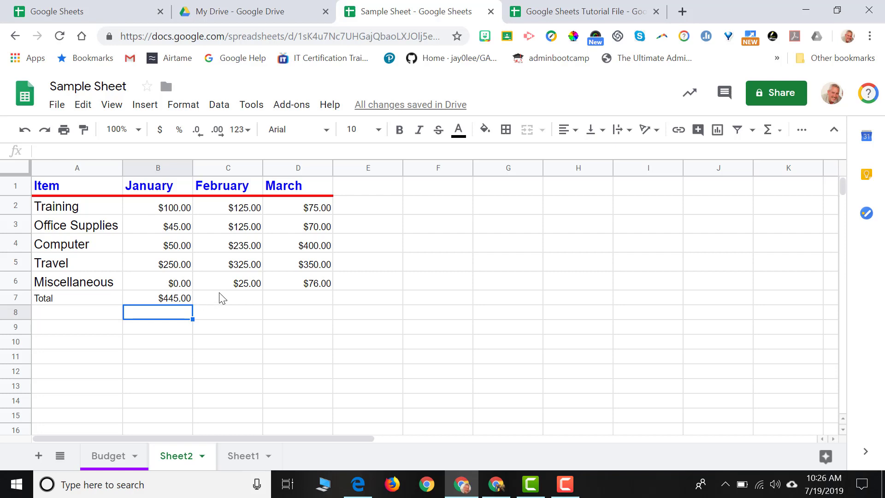
{"action": "left_click", "coordinate": [243, 303]}
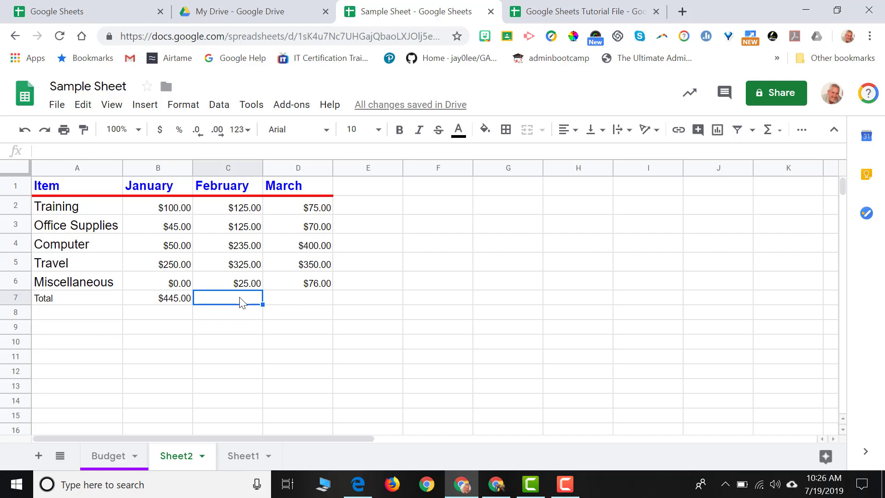
{"action": "left_click", "coordinate": [782, 133]}
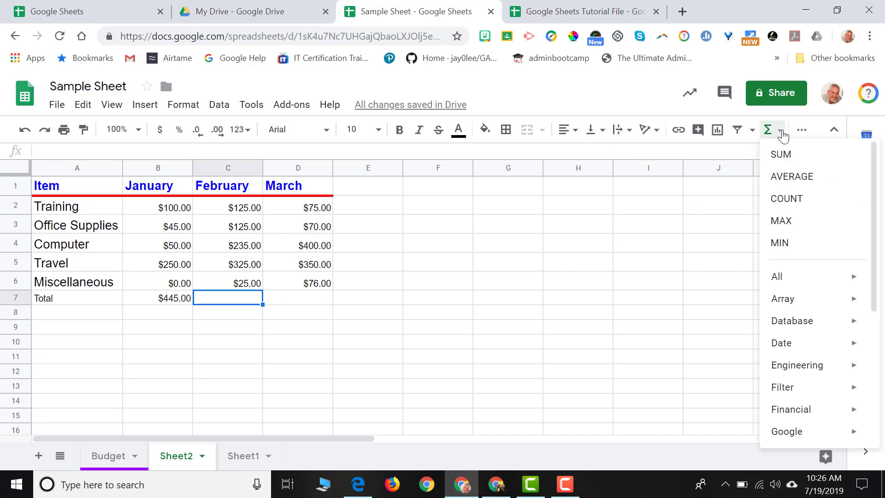
{"action": "left_click", "coordinate": [784, 155]}
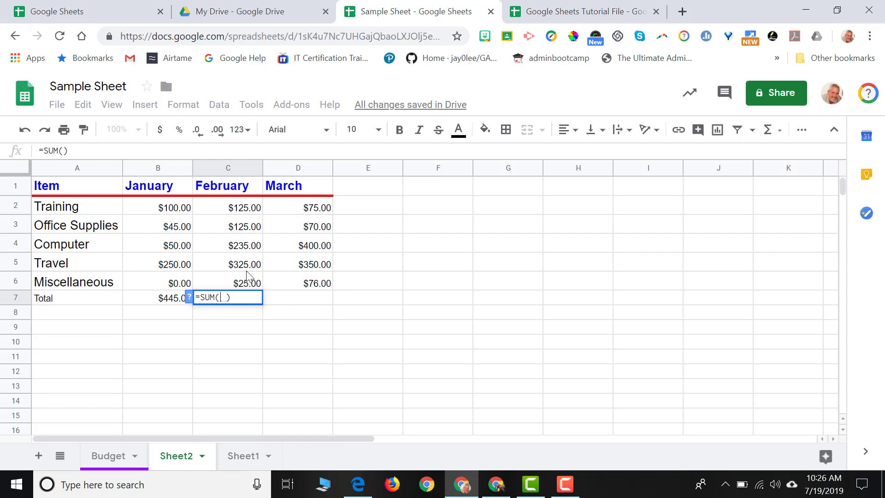
{"action": "left_click", "coordinate": [171, 212]}
{"action": "type", "text": ","}
{"action": "left_click", "coordinate": [204, 249]}
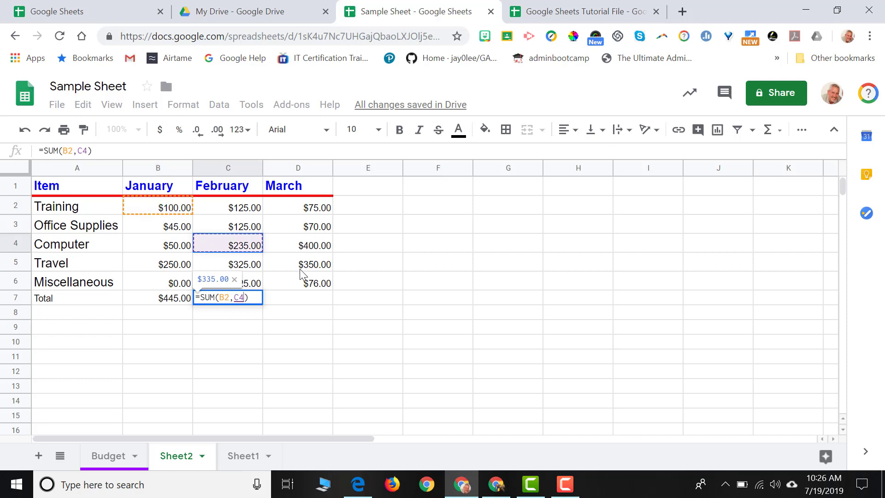
{"action": "type", "text": ","}
{"action": "left_click", "coordinate": [302, 265]}
{"action": "type", "text": ","}
{"action": "left_click", "coordinate": [317, 208]}
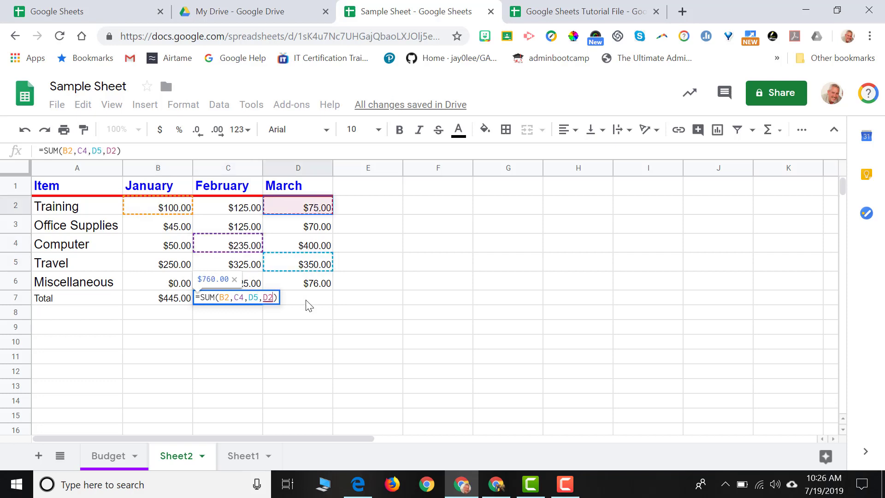
{"action": "key", "text": "Return"}
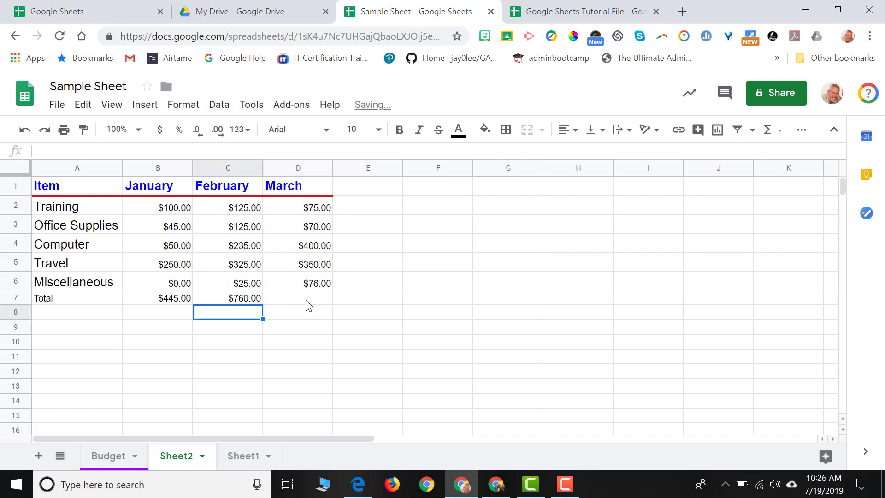
{"action": "left_click", "coordinate": [255, 299]}
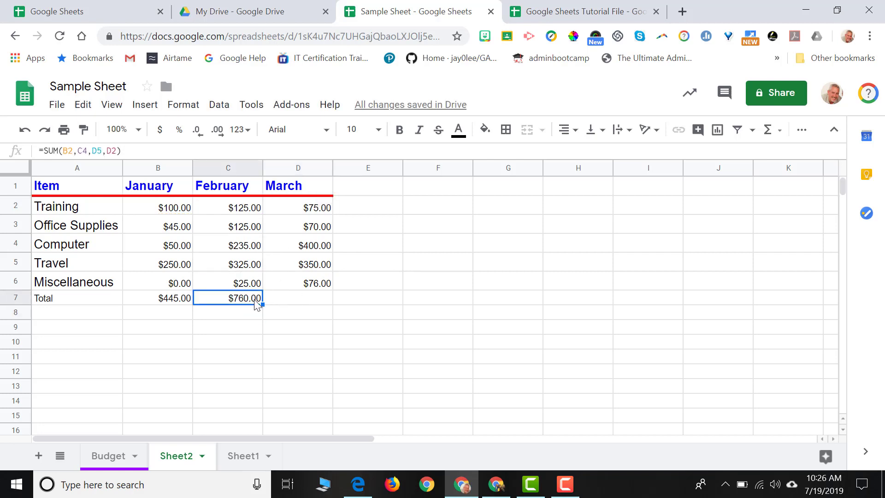
- Clear C7, then fill B7's SUM formula into C7 and D7 for $835.00 and $971.00
{"action": "key", "text": "Delete"}
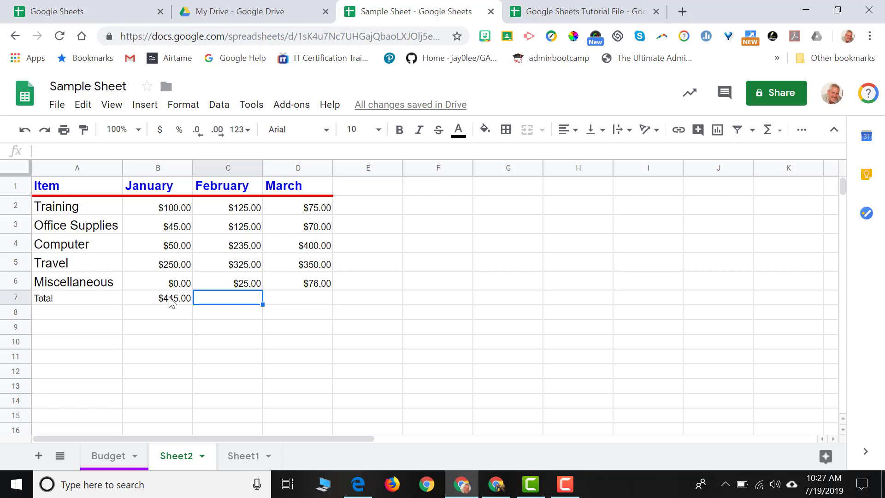
{"action": "left_click", "coordinate": [172, 299]}
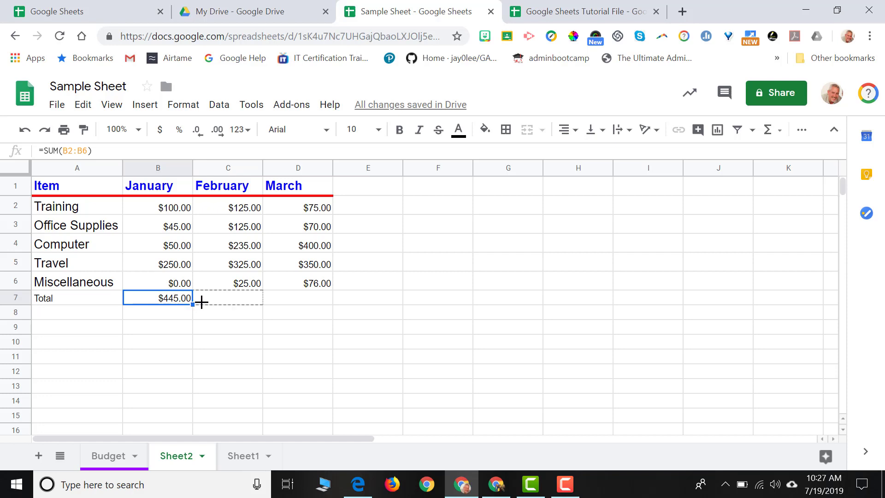
{"action": "left_click_drag", "start_coordinate": [203, 302], "coordinate": [234, 302]}
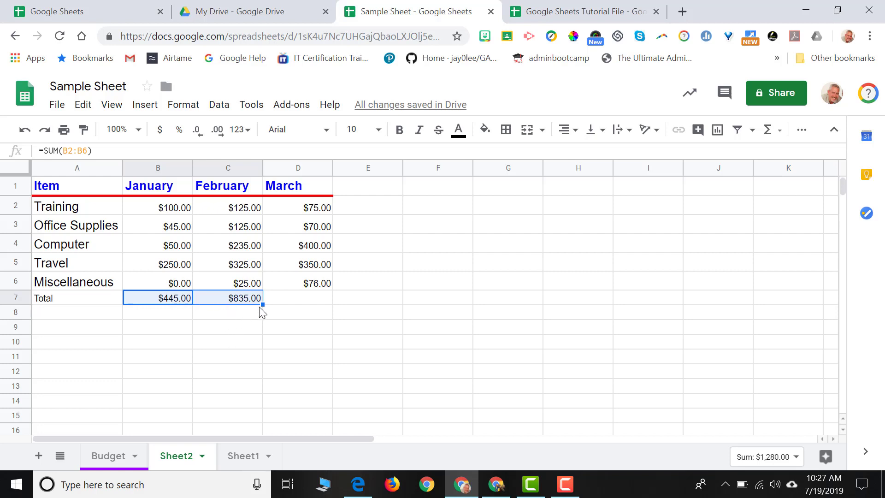
{"action": "left_click_drag", "start_coordinate": [260, 305], "coordinate": [289, 303]}
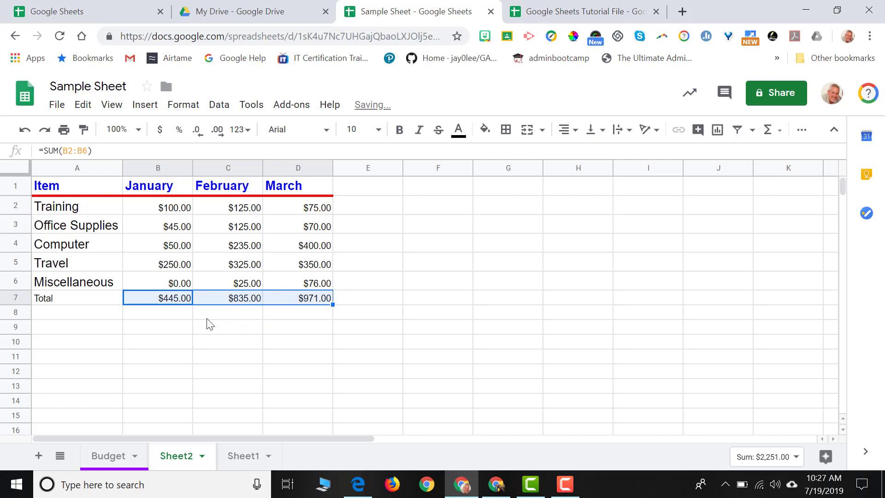
{"action": "left_click", "coordinate": [175, 300]}
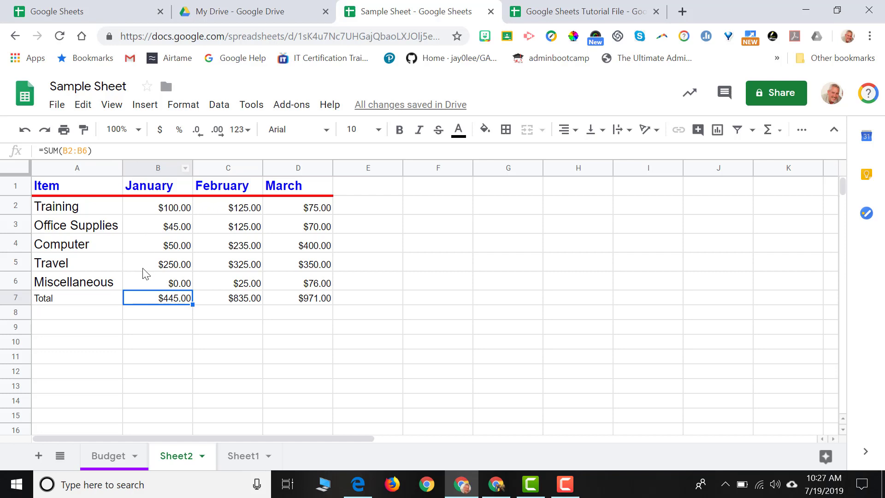
{"action": "left_click", "coordinate": [243, 300]}
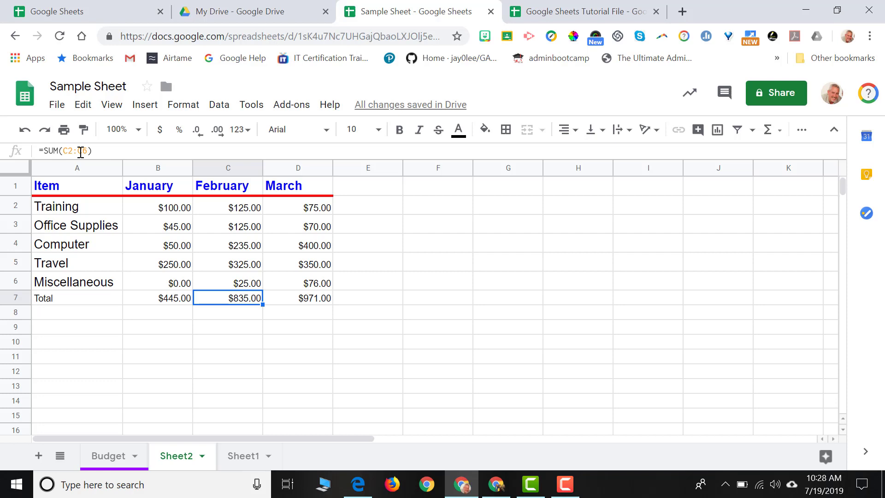
{"action": "left_click", "coordinate": [309, 304]}
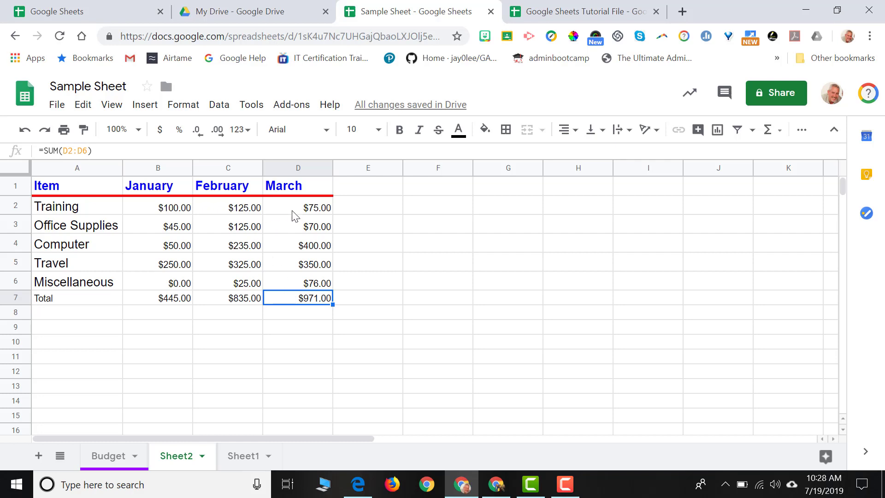
{"action": "left_click", "coordinate": [270, 328]}
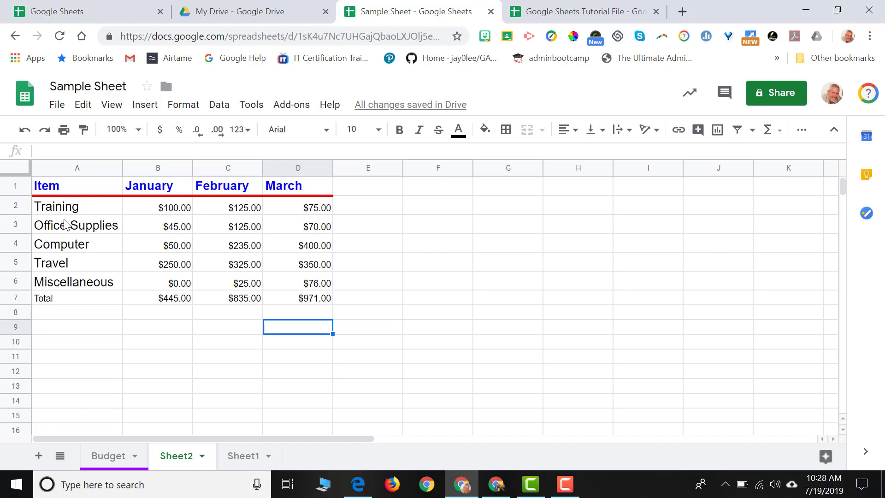
- Select the expense table and insert a chart from it
{"action": "left_click_drag", "start_coordinate": [69, 190], "coordinate": [289, 300]}
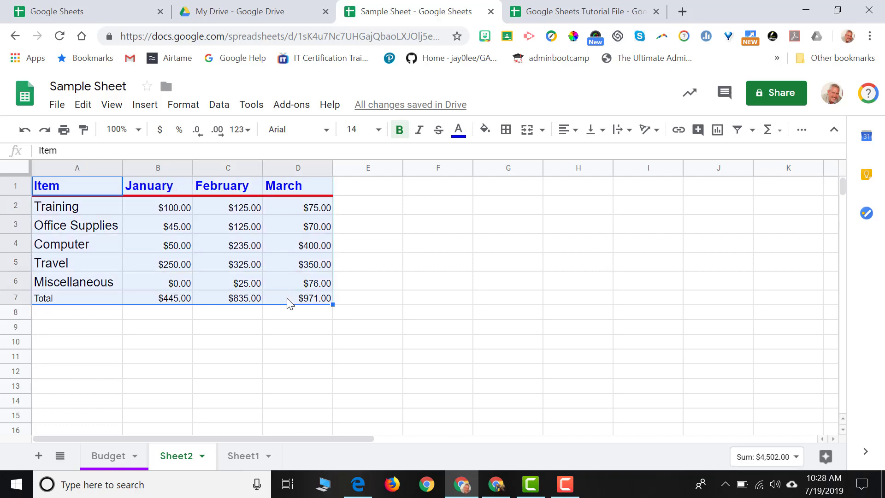
{"action": "left_click", "coordinate": [141, 106]}
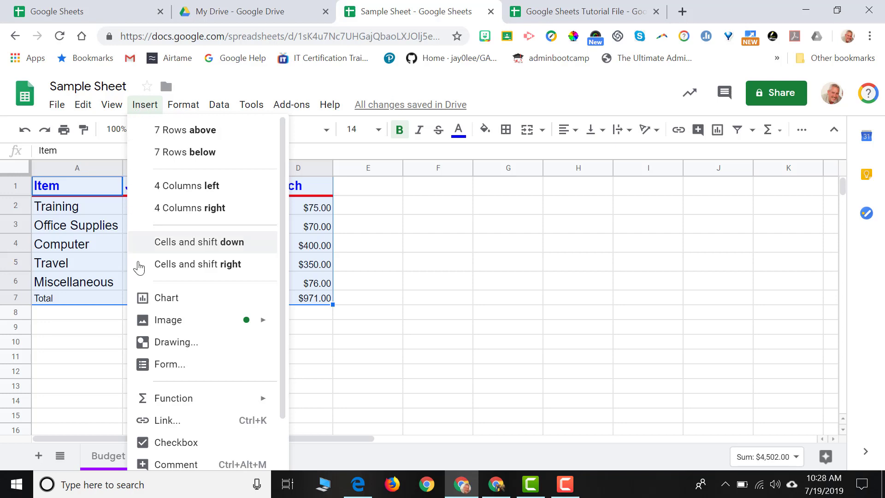
{"action": "left_click", "coordinate": [165, 299]}
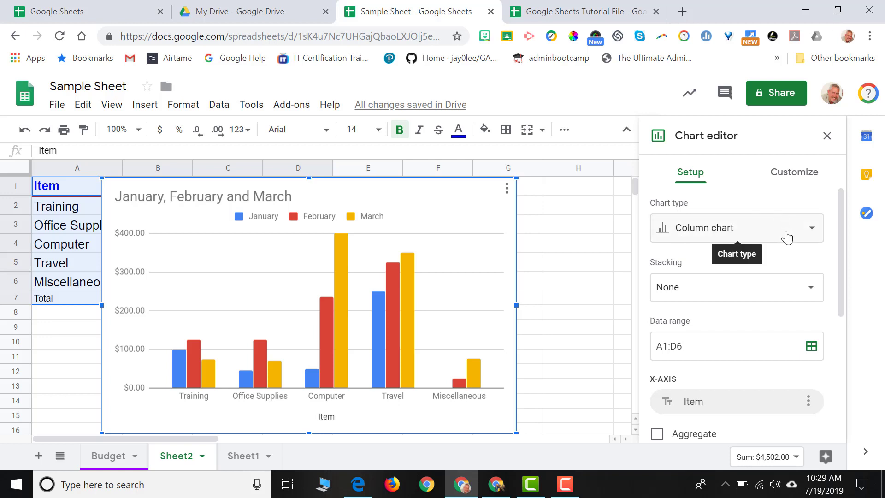
- Change the chart type from column chart to pie chart
{"action": "left_click", "coordinate": [812, 233]}
{"action": "scroll", "coordinate": [728, 337], "scroll_direction": "down", "scroll_amount": 8}
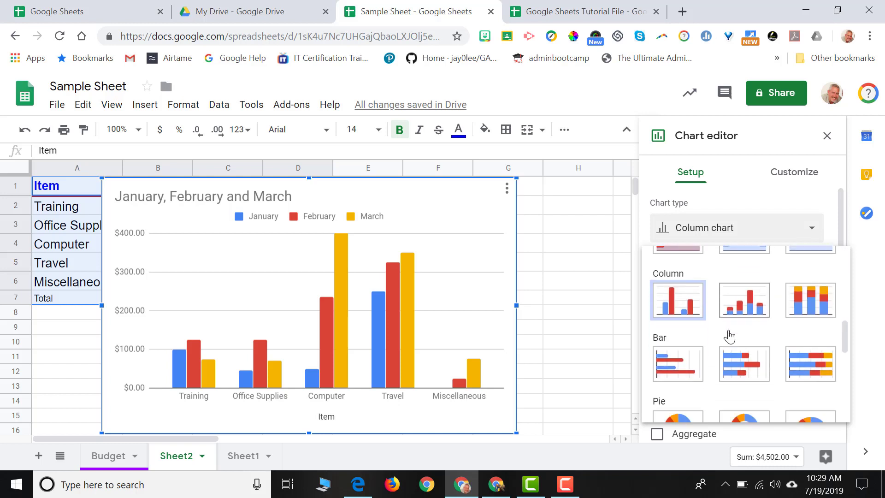
{"action": "scroll", "coordinate": [729, 337], "scroll_direction": "down", "scroll_amount": 2}
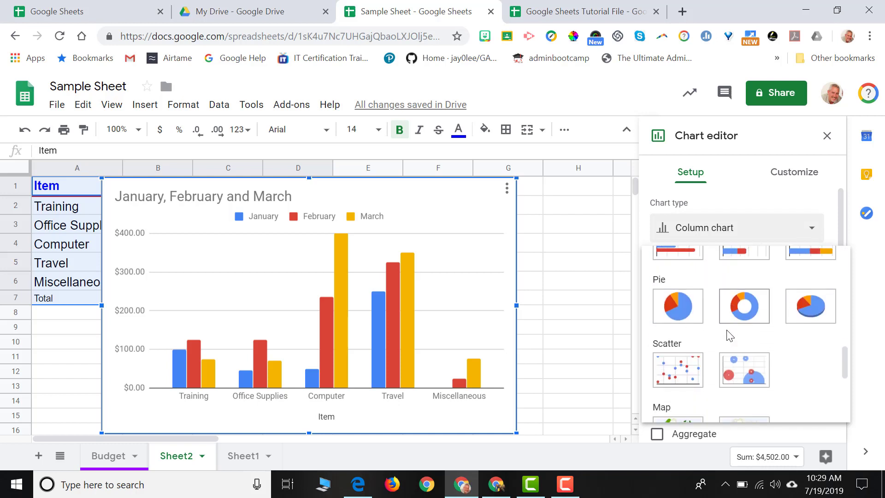
{"action": "left_click", "coordinate": [677, 312]}
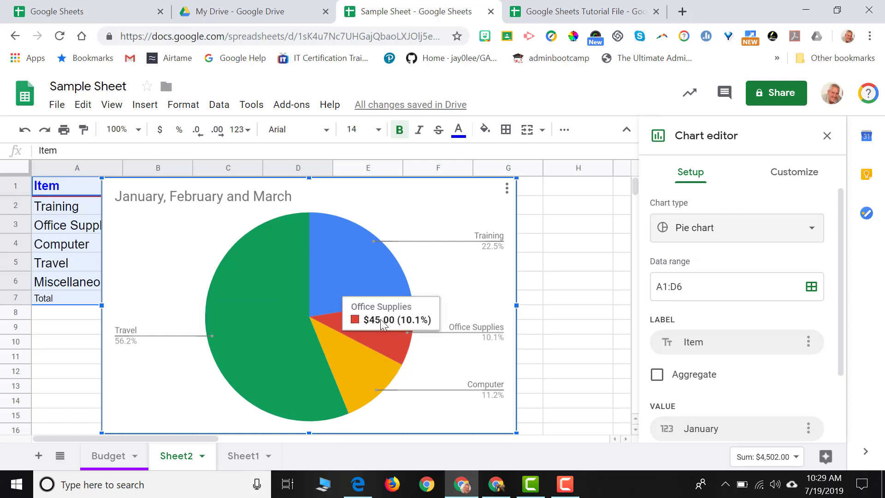
{"action": "mouse_move", "coordinate": [380, 305]}
{"action": "left_click", "coordinate": [361, 197]}
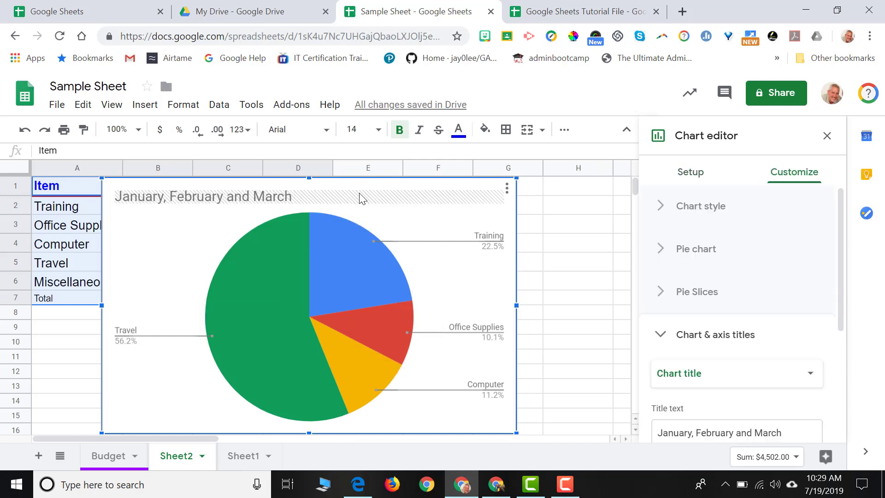
- Shrink the pie chart and place it beside the table in columns E–I
{"action": "left_click_drag", "start_coordinate": [361, 198], "coordinate": [633, 203]}
{"action": "left_click", "coordinate": [827, 135]}
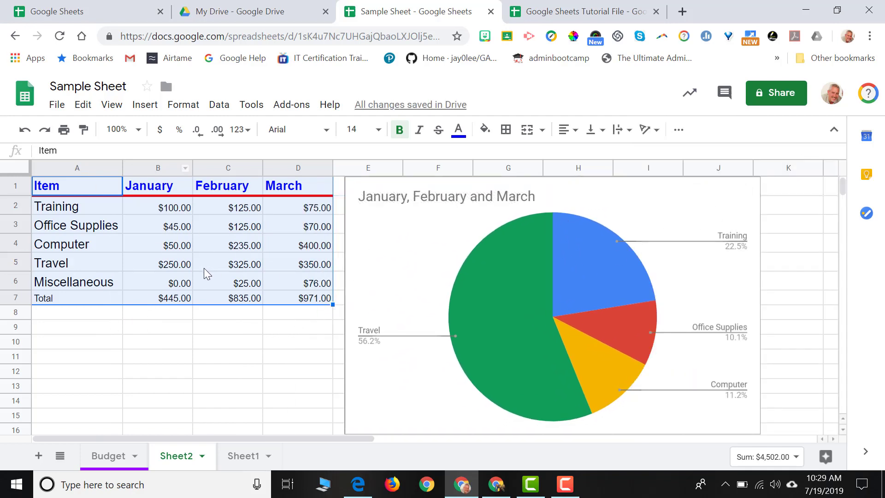
{"action": "left_click", "coordinate": [712, 220]}
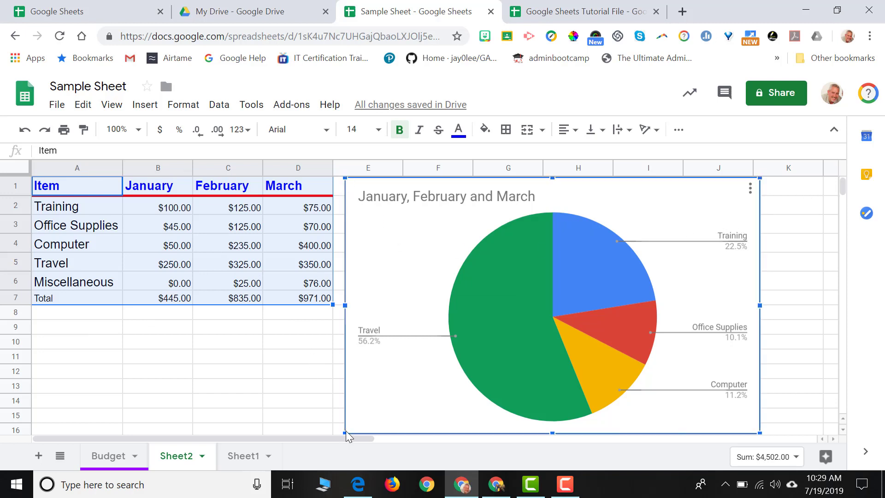
{"action": "left_click_drag", "start_coordinate": [345, 433], "coordinate": [442, 293]}
{"action": "left_click_drag", "start_coordinate": [656, 199], "coordinate": [572, 205]}
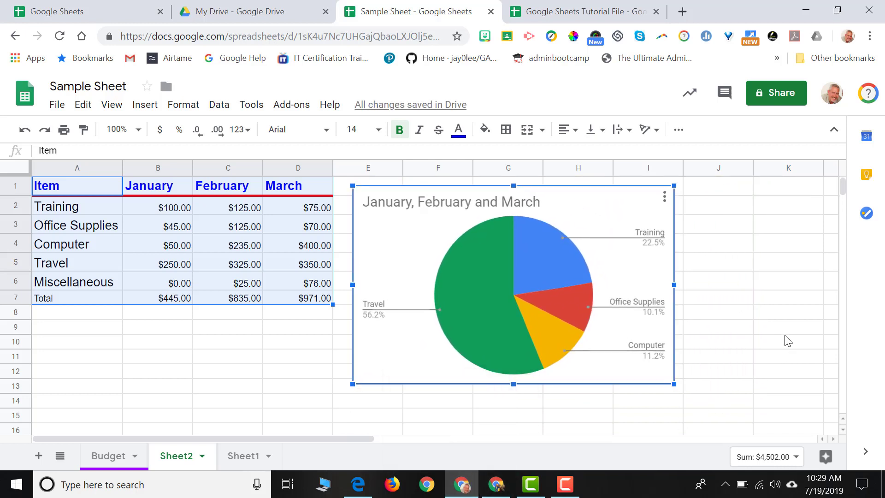
{"action": "left_click", "coordinate": [227, 356]}
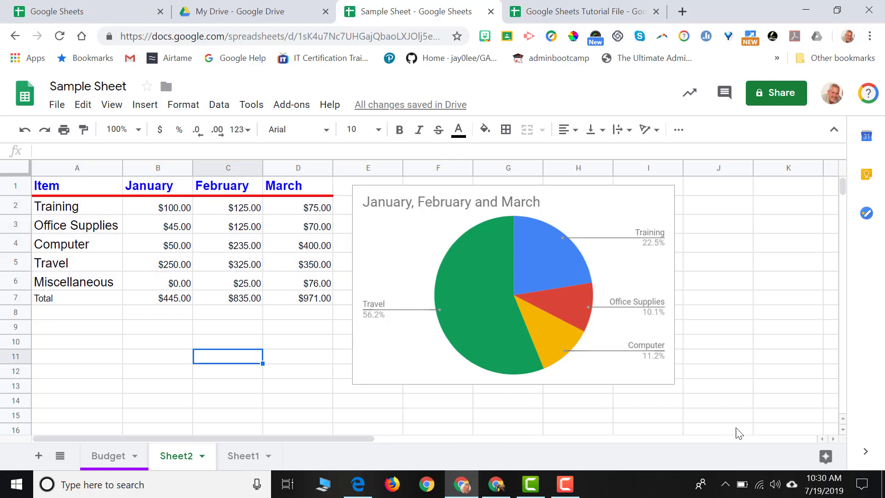
- Apply light blue alternating row colours to A1:D7 from the Explore formatting suggestions
{"action": "left_click", "coordinate": [818, 457]}
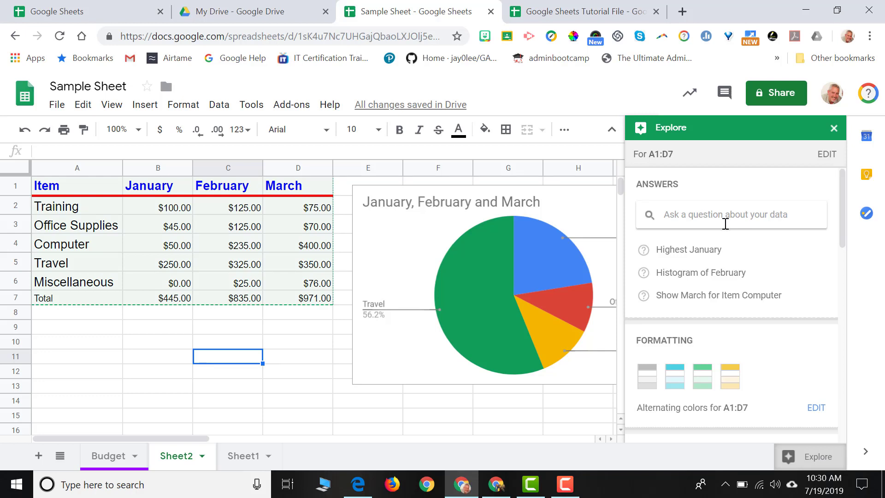
{"action": "scroll", "coordinate": [724, 222], "scroll_direction": "down", "scroll_amount": 3}
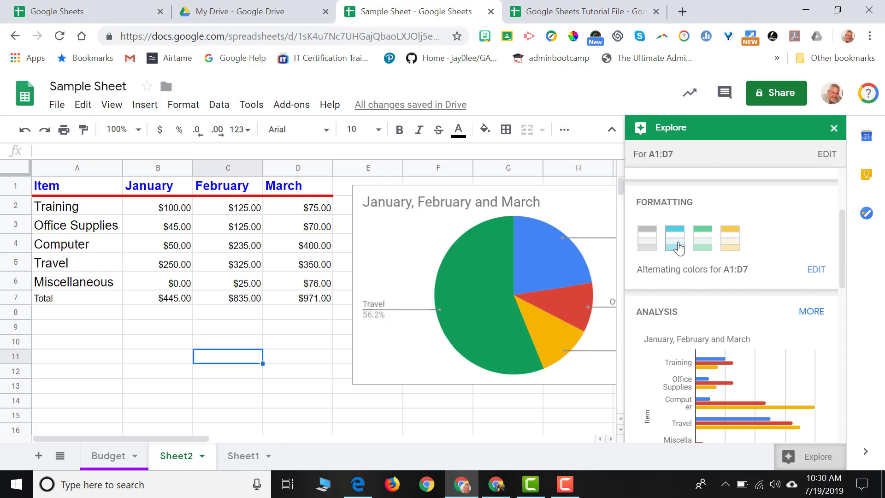
{"action": "left_click", "coordinate": [727, 243]}
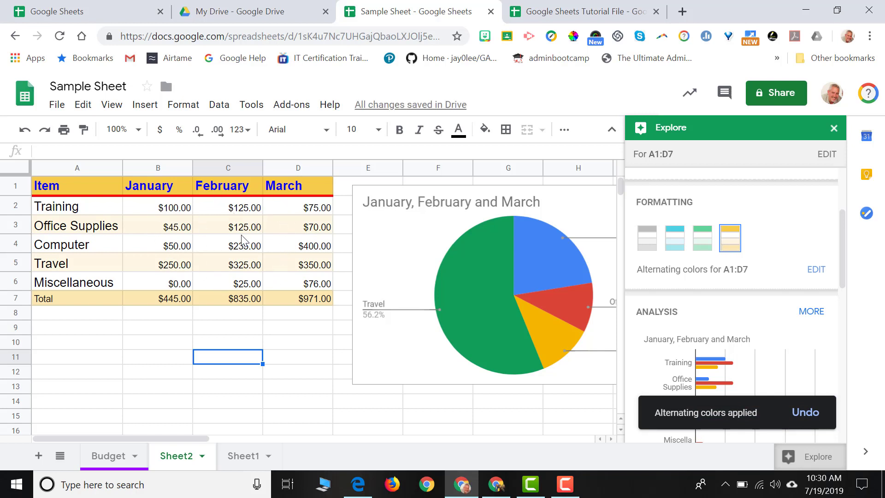
{"action": "left_click", "coordinate": [675, 240]}
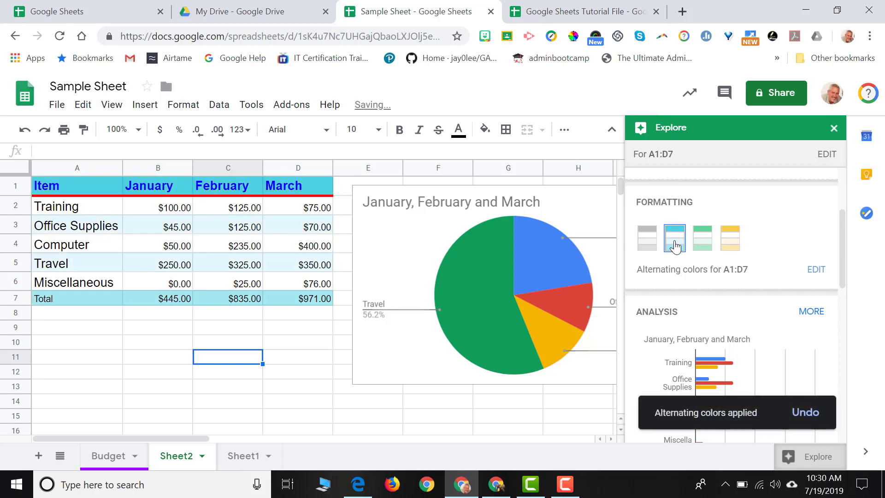
- Place Explore's suggested January–March expenses bar chart onto the sheet and close Explore
{"action": "scroll", "coordinate": [756, 251], "scroll_direction": "down", "scroll_amount": 3}
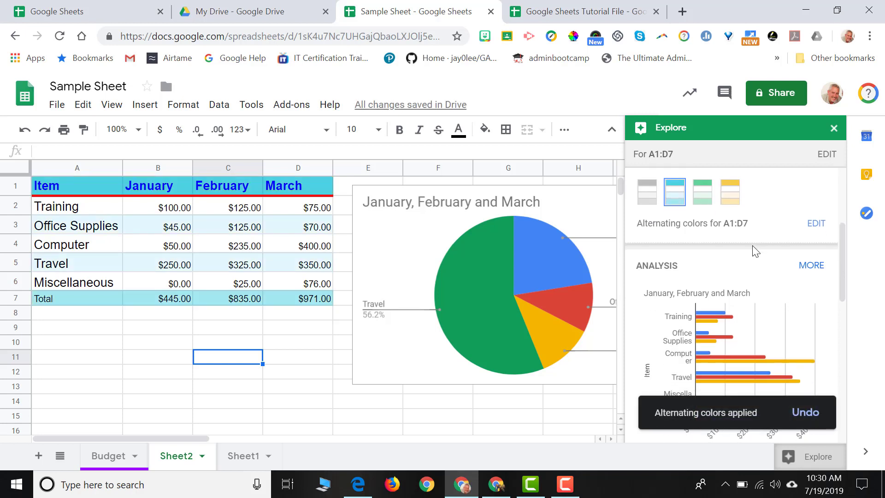
{"action": "scroll", "coordinate": [756, 251], "scroll_direction": "down", "scroll_amount": 6}
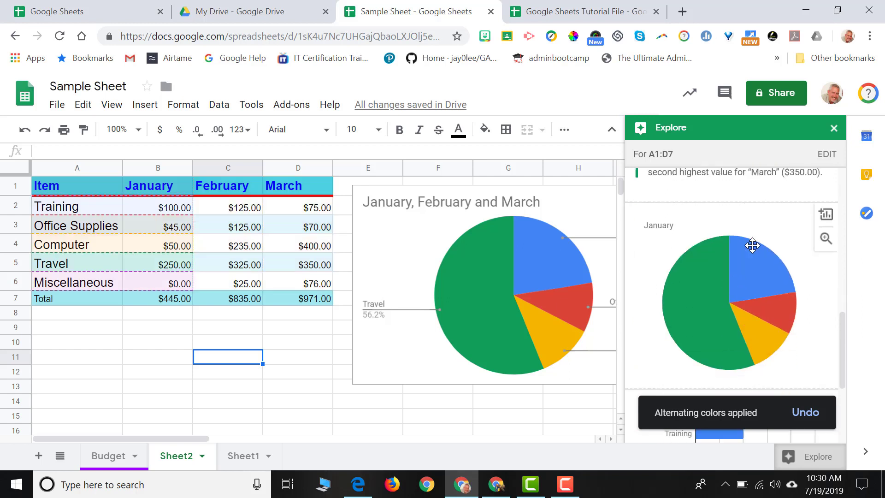
{"action": "scroll", "coordinate": [752, 245], "scroll_direction": "down", "scroll_amount": 1}
{"action": "scroll", "coordinate": [751, 292], "scroll_direction": "up", "scroll_amount": 3}
{"action": "scroll", "coordinate": [749, 294], "scroll_direction": "up", "scroll_amount": 2}
{"action": "scroll", "coordinate": [749, 294], "scroll_direction": "up", "scroll_amount": 4}
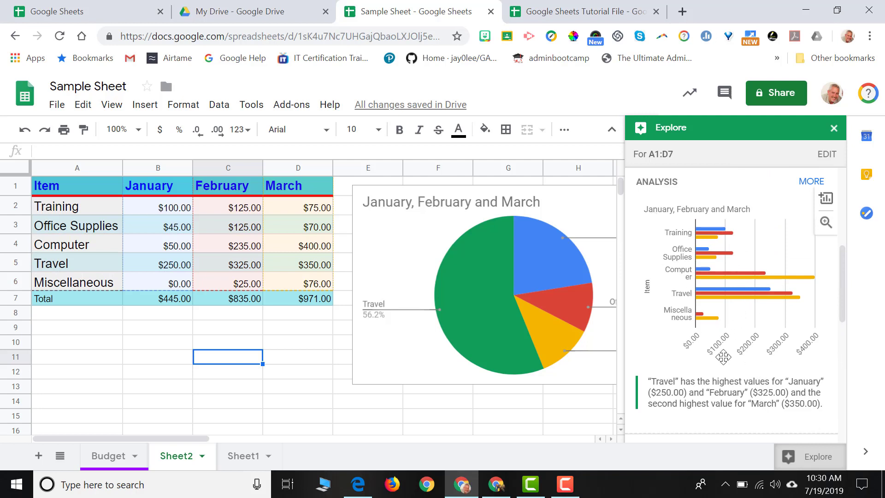
{"action": "mouse_move", "coordinate": [765, 223]}
{"action": "left_click_drag", "start_coordinate": [753, 247], "coordinate": [247, 364]}
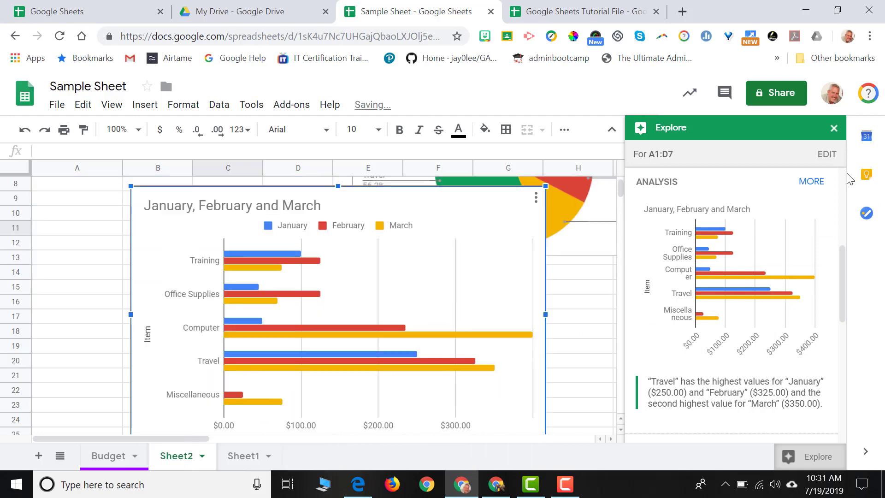
{"action": "left_click", "coordinate": [834, 129]}
- Shrink the bar chart and move it right toward columns F–J, below the pie chart
{"action": "scroll", "coordinate": [682, 298], "scroll_direction": "up", "scroll_amount": 3}
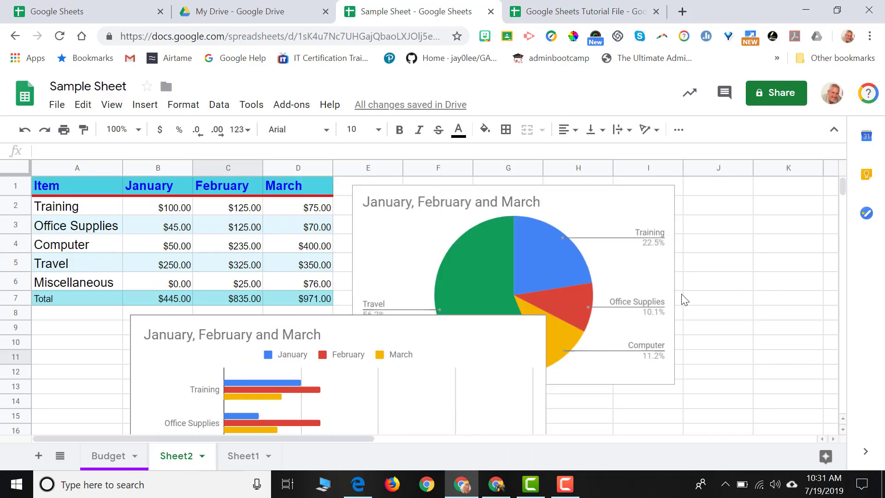
{"action": "scroll", "coordinate": [682, 299], "scroll_direction": "down", "scroll_amount": 3}
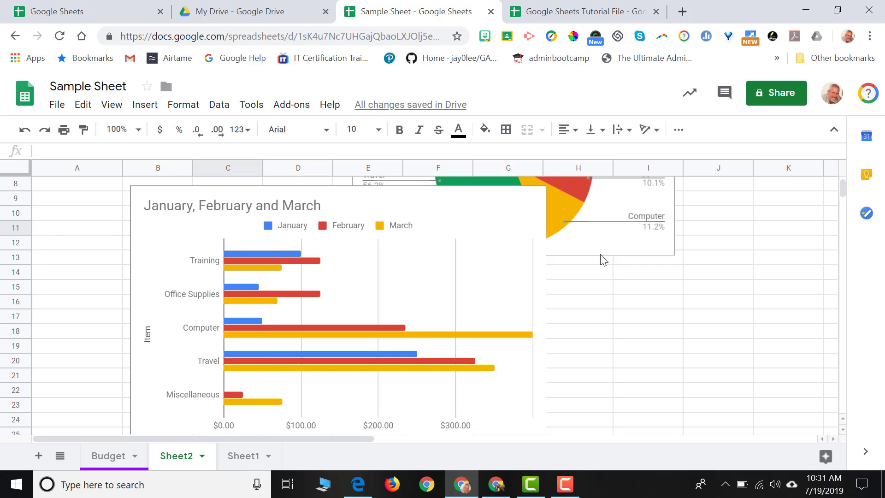
{"action": "left_click", "coordinate": [445, 261]}
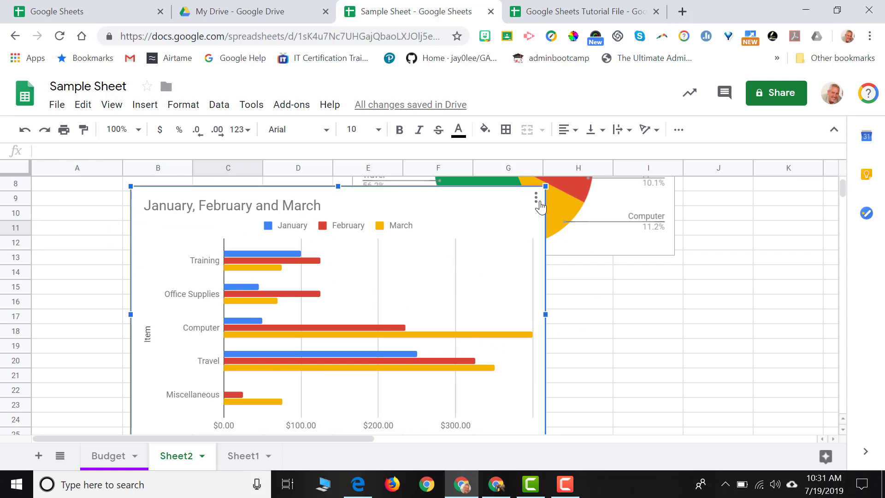
{"action": "left_click_drag", "start_coordinate": [545, 186], "coordinate": [435, 254]}
{"action": "left_click_drag", "start_coordinate": [369, 295], "coordinate": [816, 285]}
{"action": "scroll", "coordinate": [582, 245], "scroll_direction": "up", "scroll_amount": 3}
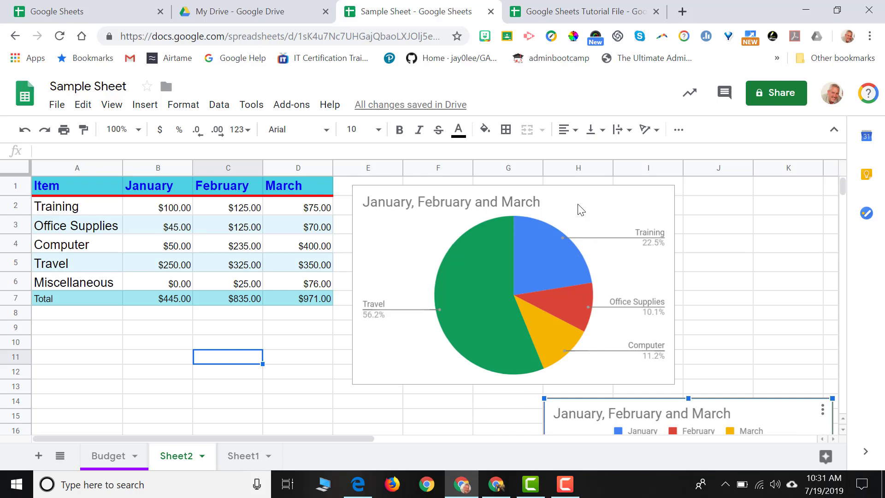
- Move the pie chart to its own sheet, Chart1, via its options menu
{"action": "left_click", "coordinate": [667, 200]}
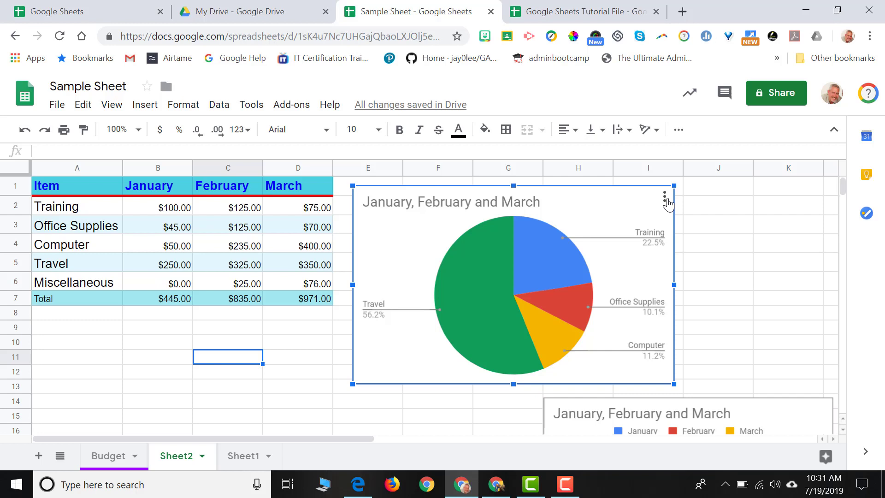
{"action": "left_click", "coordinate": [665, 197]}
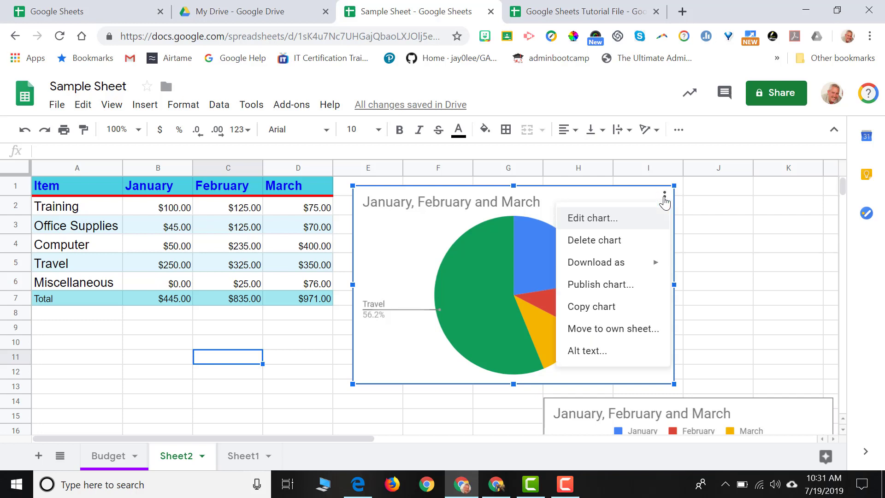
{"action": "left_click", "coordinate": [617, 329]}
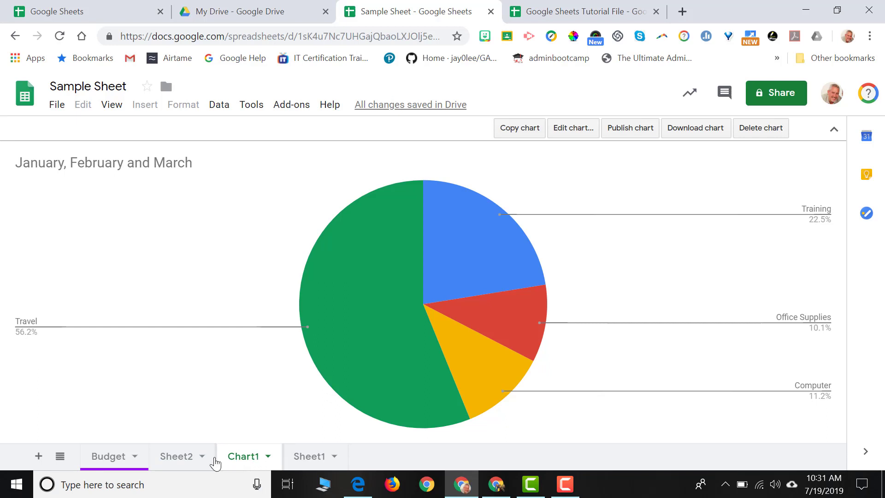
- Switch back to Sheet2 with the expense table and bar chart
{"action": "left_click", "coordinate": [177, 456]}
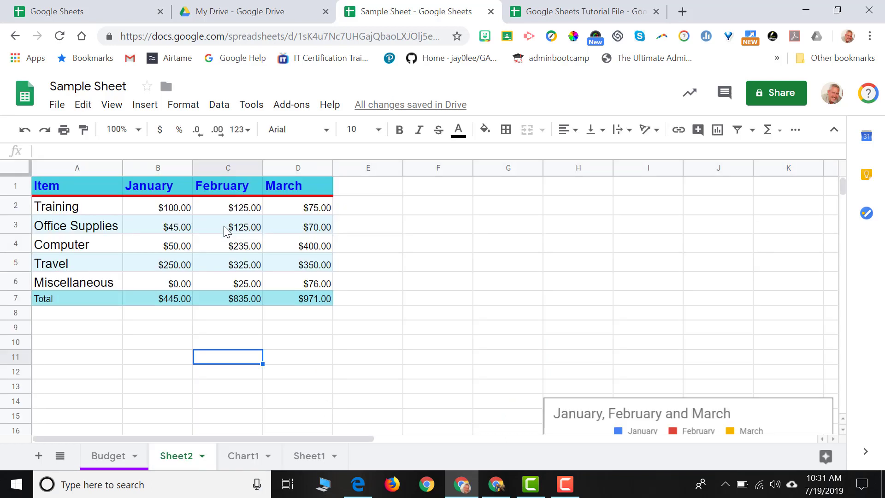